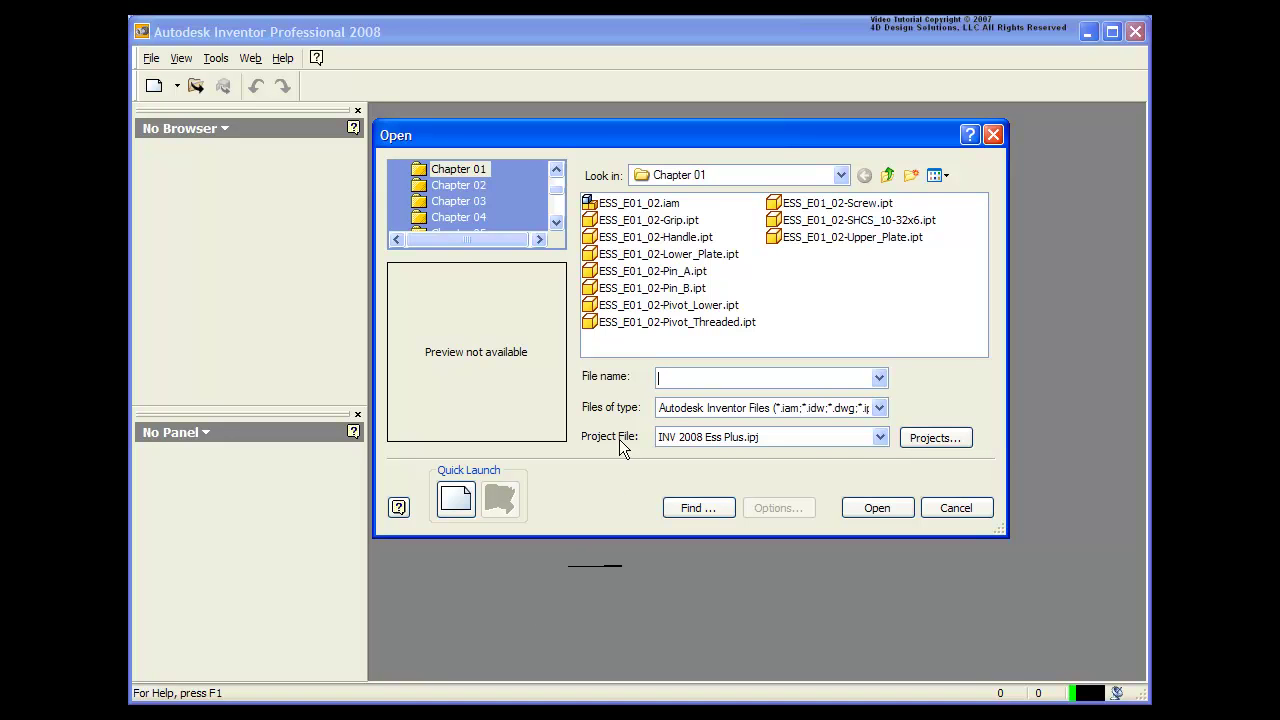
Step: Leave the file-opening dialog and review the English, Metric, Professional and Default templates available for a new file
left_click(952, 508)
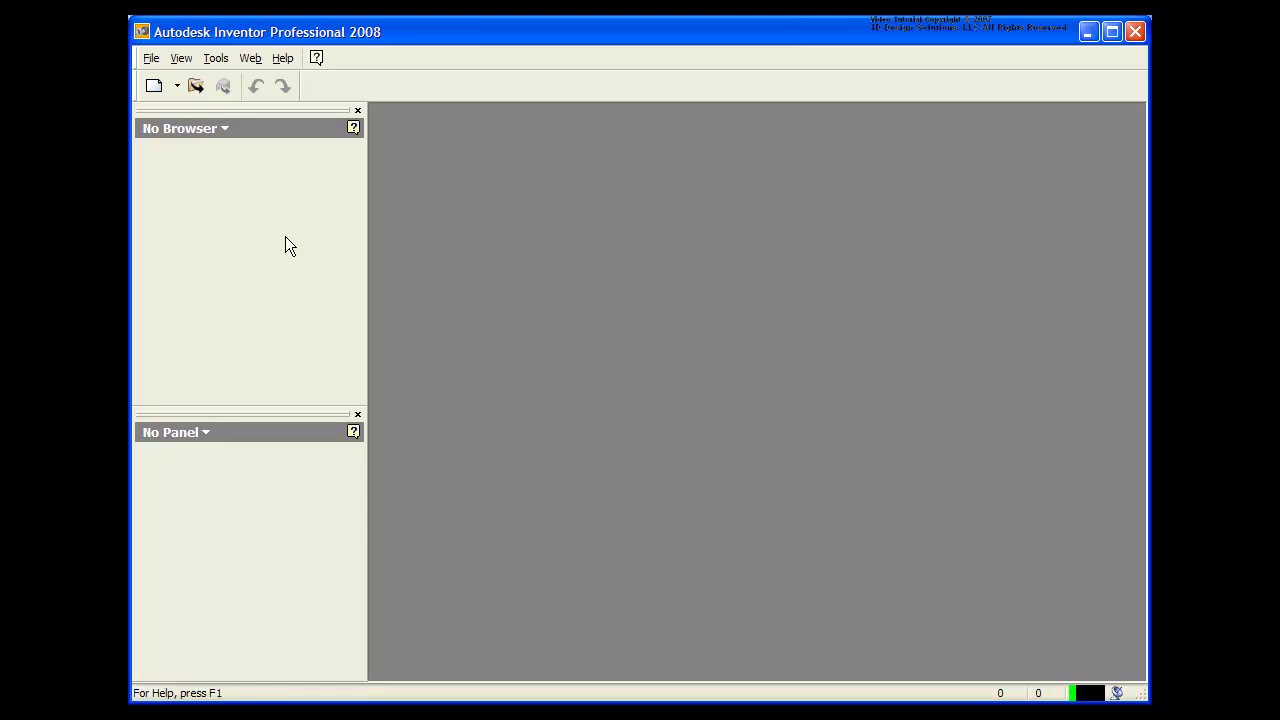
left_click(155, 87)
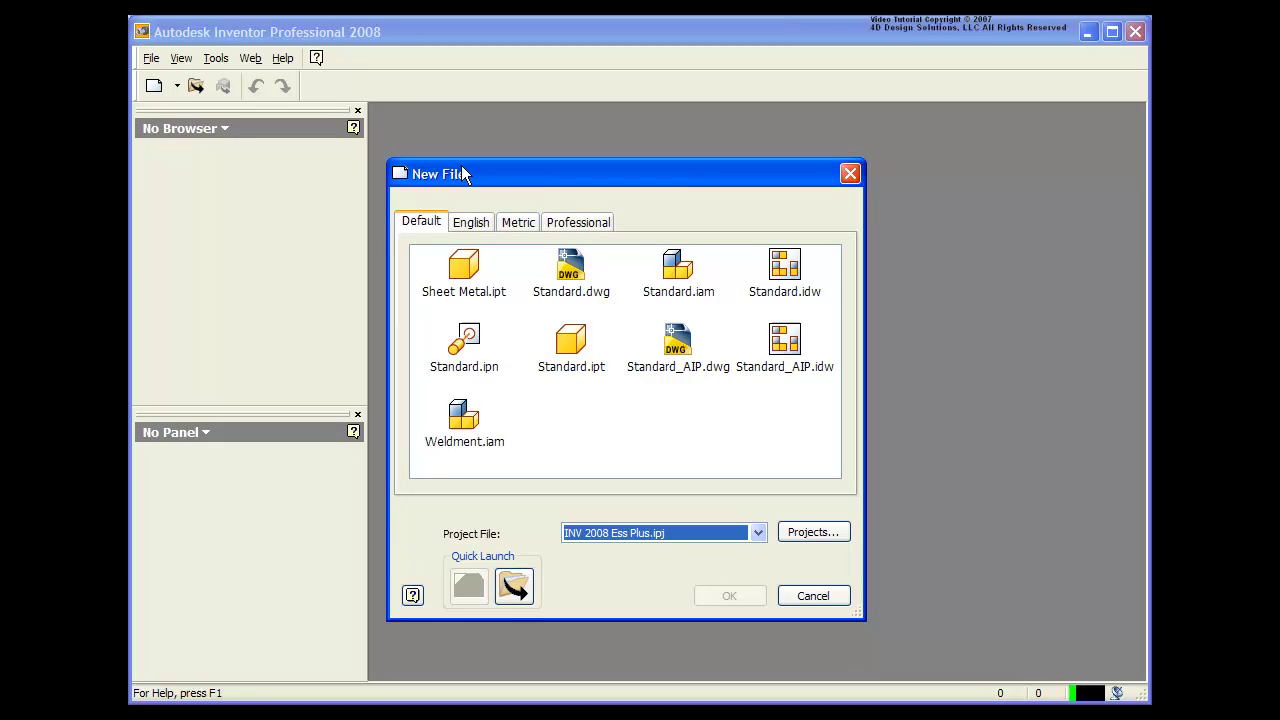
left_click_drag(471, 171, 505, 133)
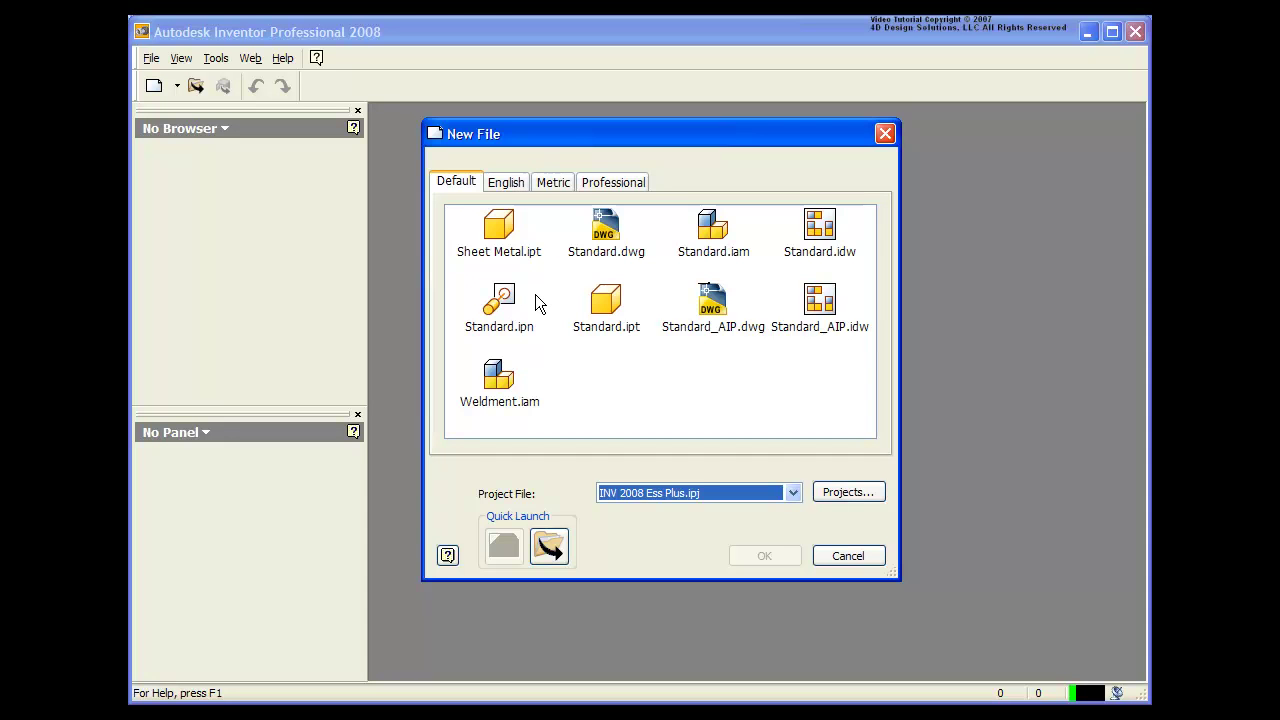
left_click(504, 183)
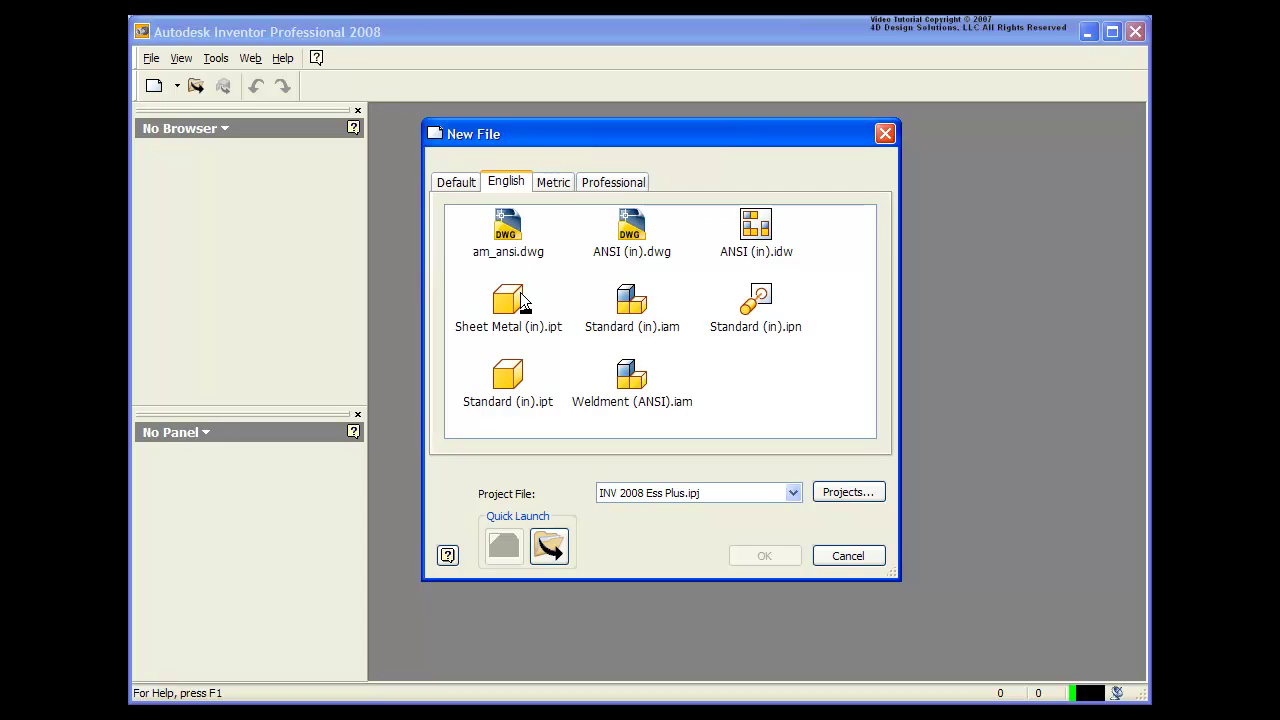
left_click(555, 183)
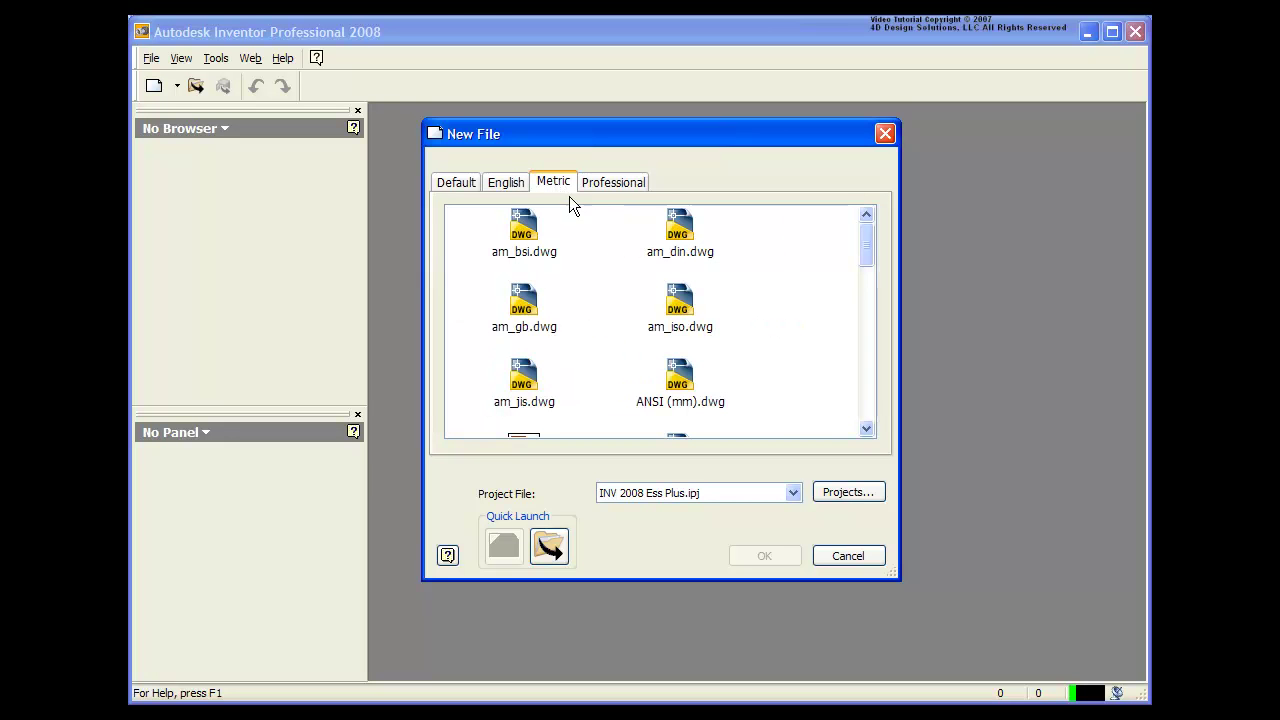
left_click(613, 186)
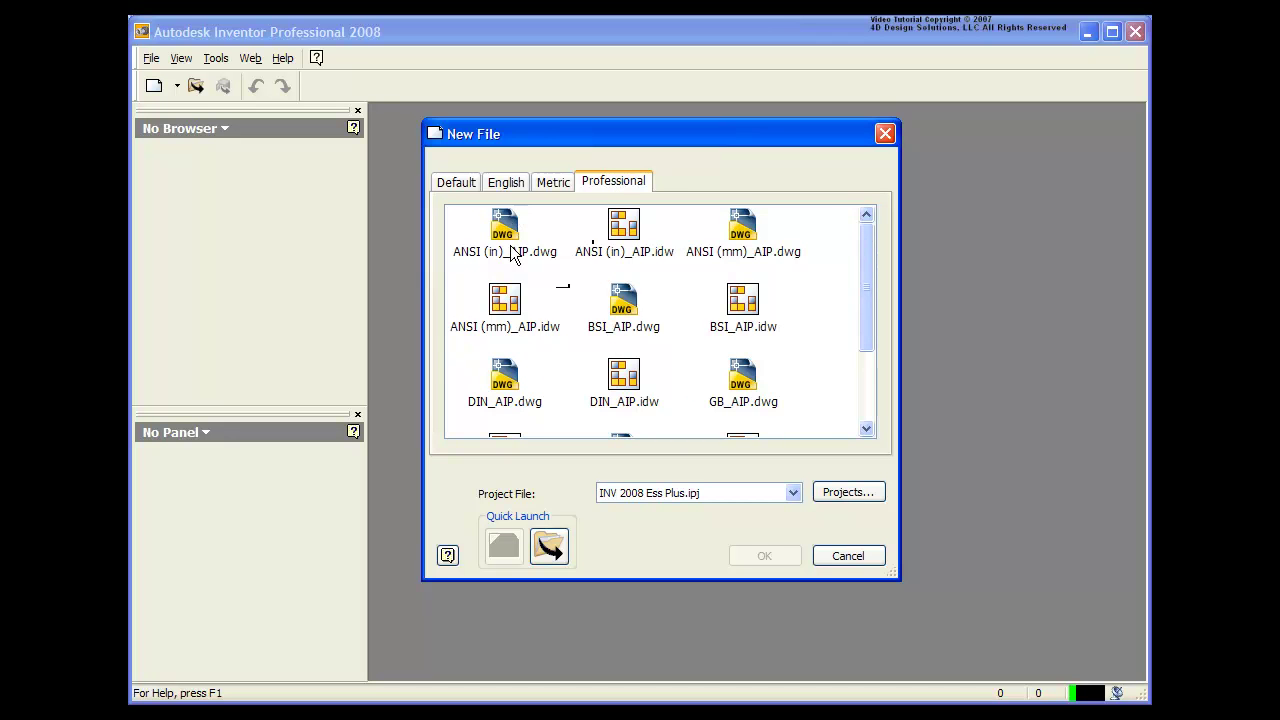
left_click(465, 189)
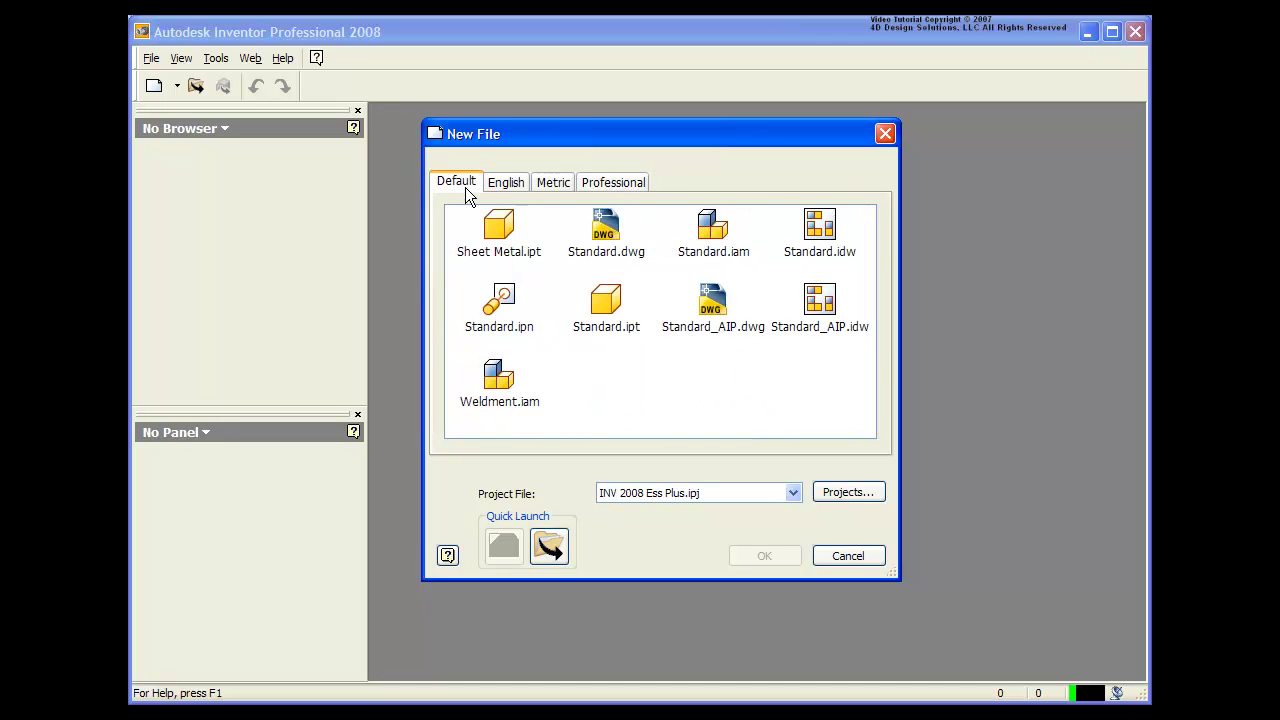
Step: Create a part from the default Standard.ipt template, and close it by exiting sketch mode
left_click(604, 302)
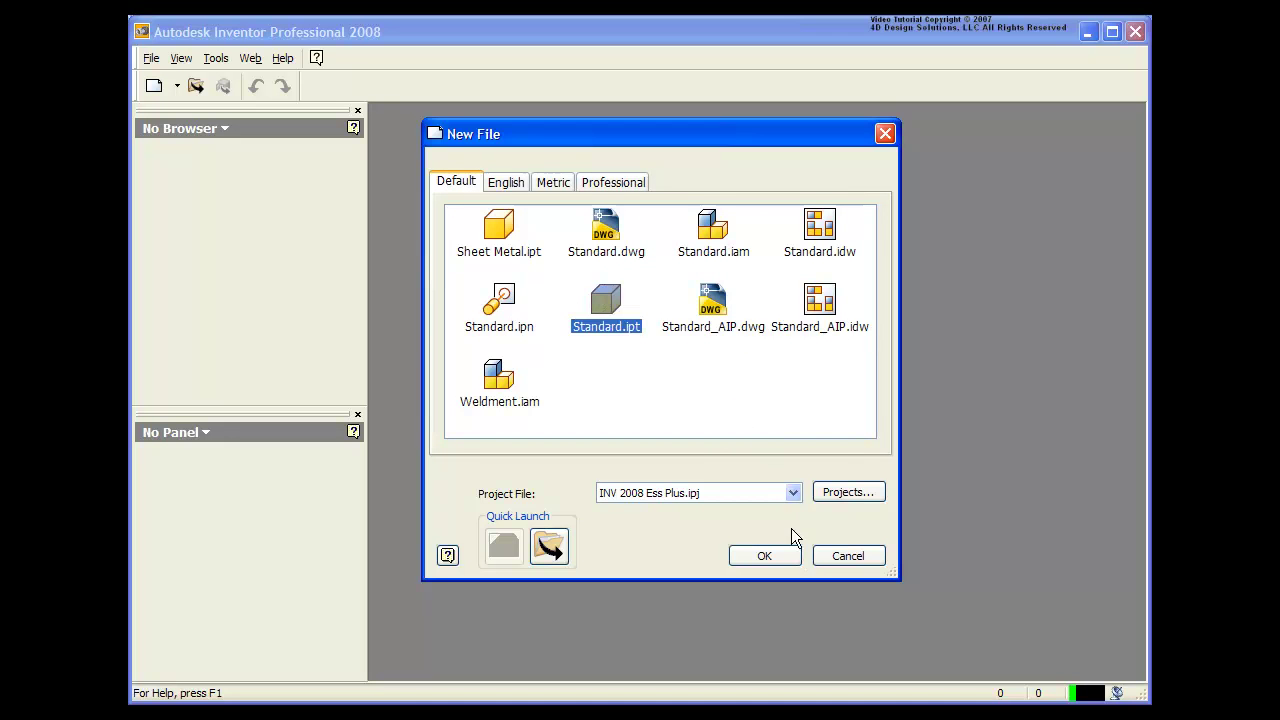
left_click(764, 555)
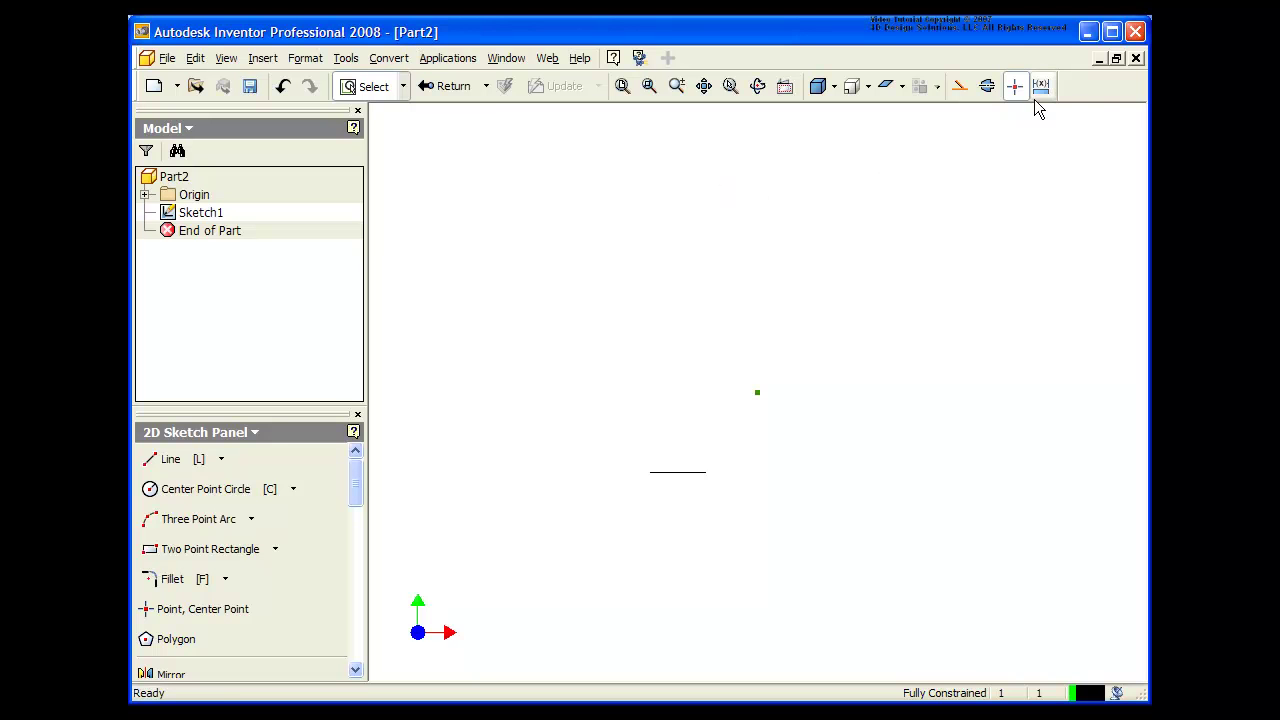
left_click(1137, 59)
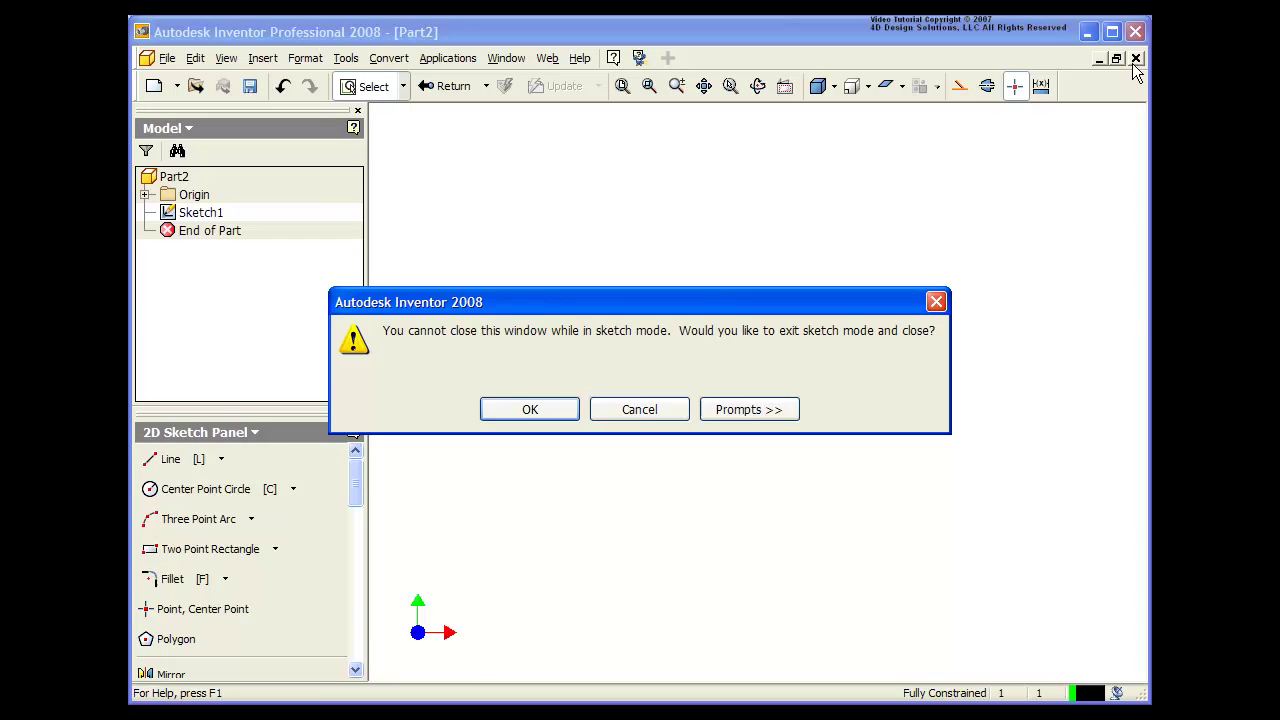
left_click(574, 407)
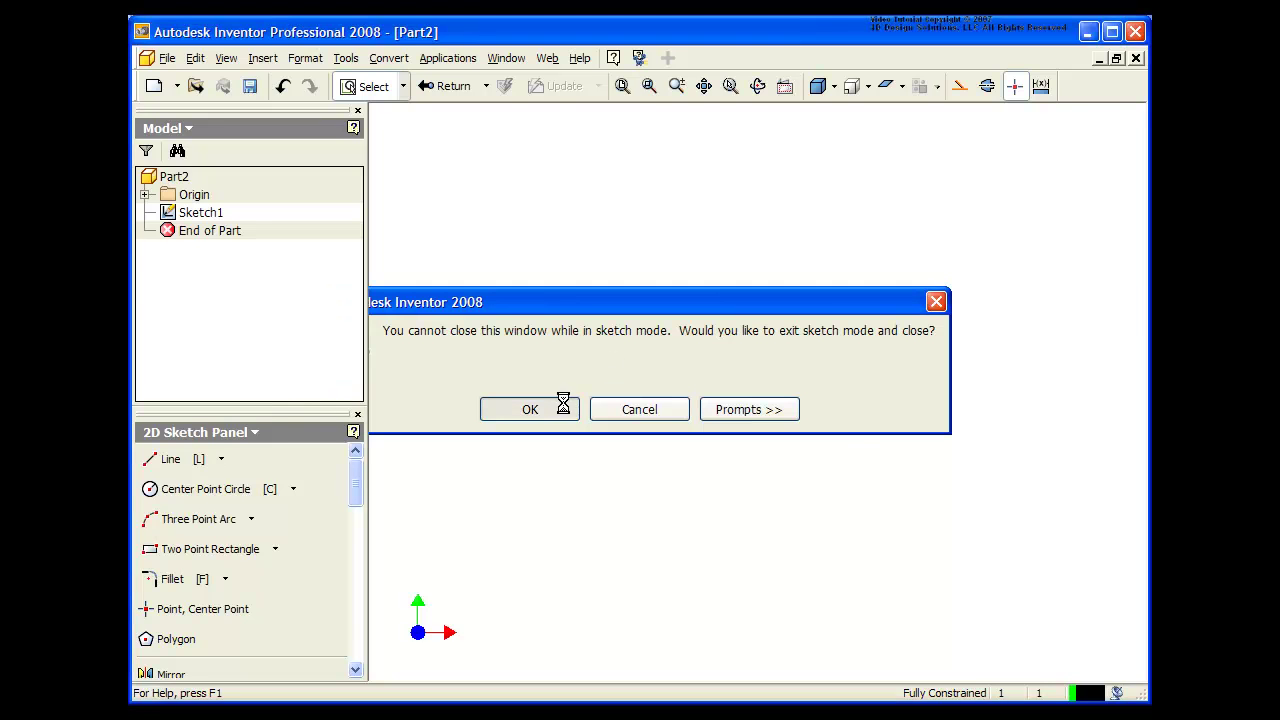
left_click(604, 405)
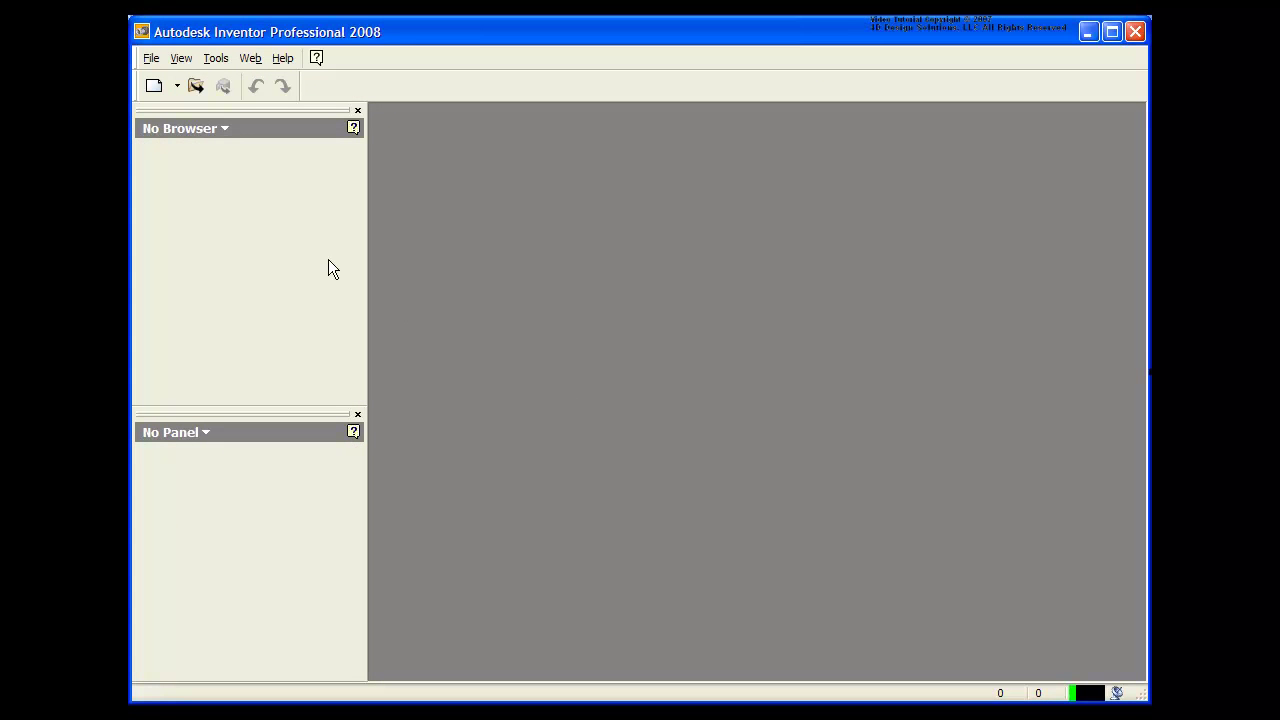
Step: Create a new part directly from the list of standard file types
left_click(151, 58)
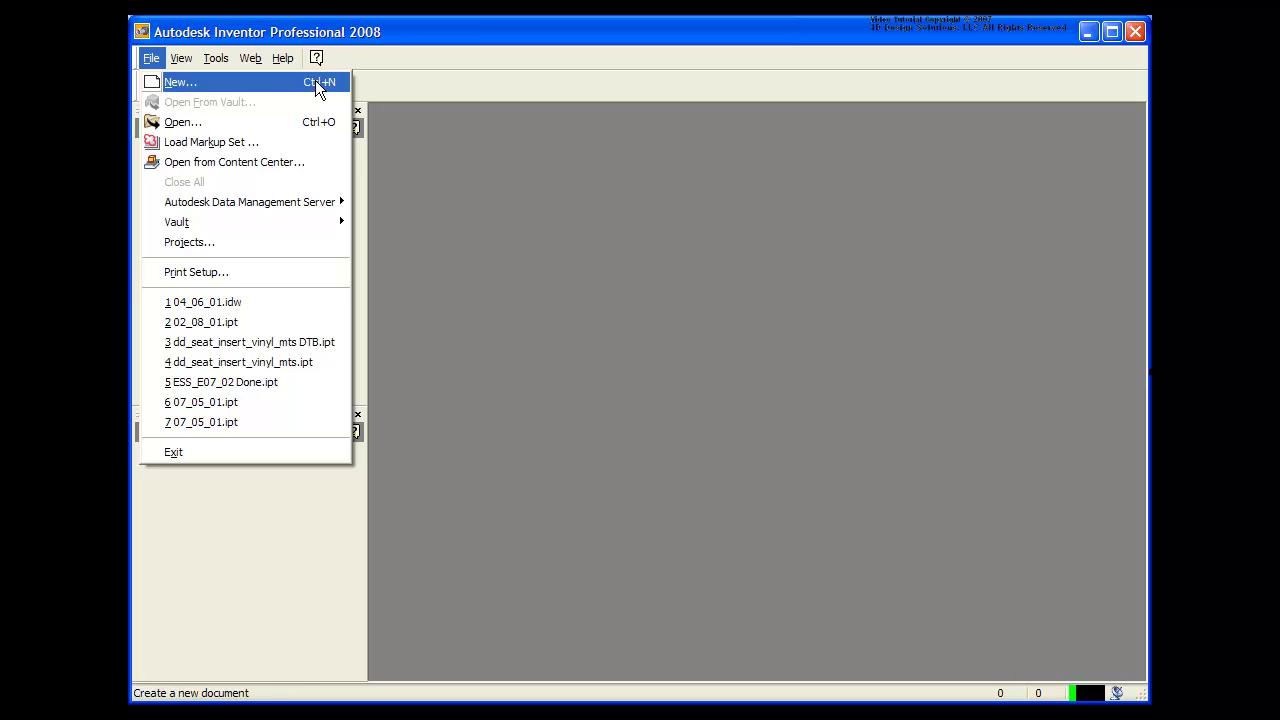
left_click(448, 166)
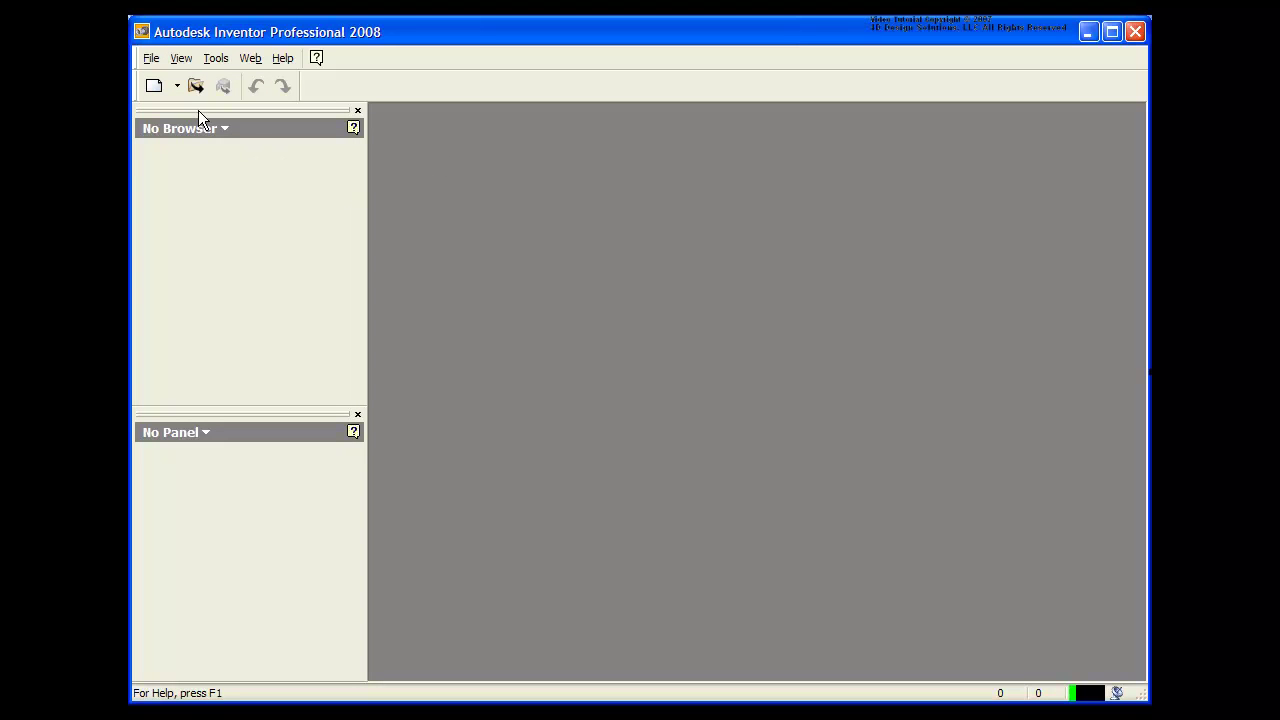
left_click(178, 88)
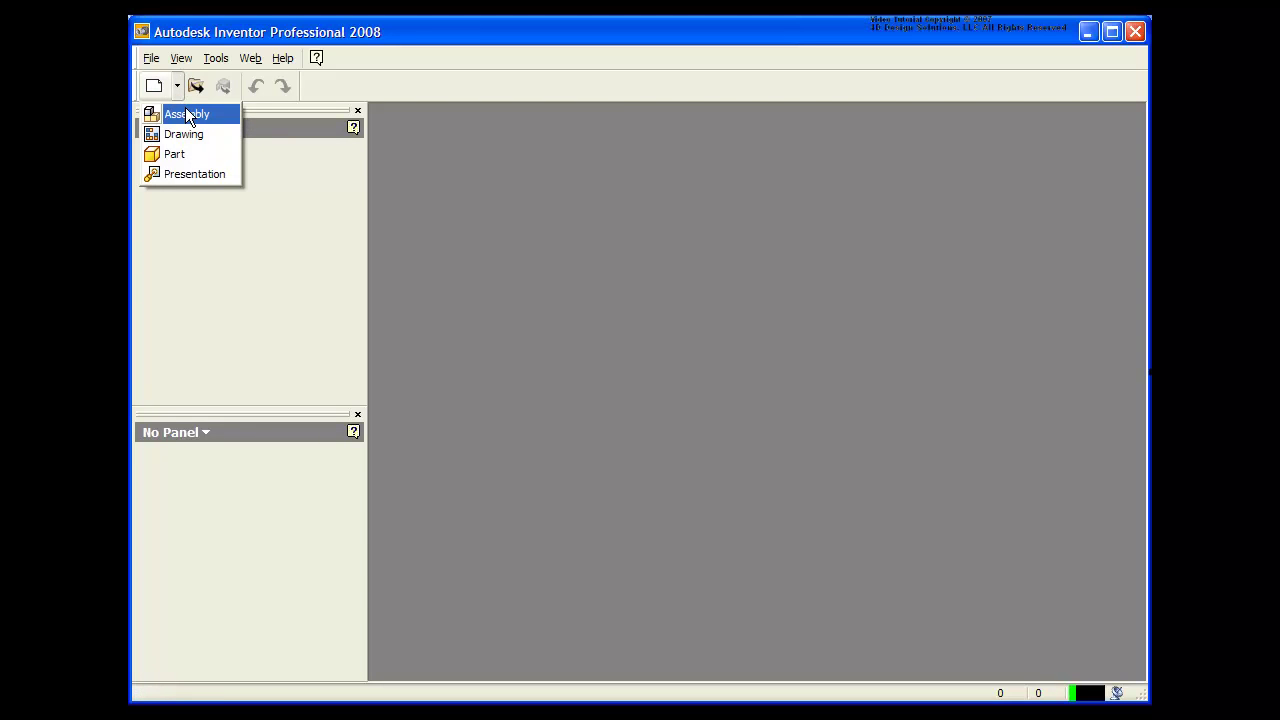
left_click(192, 159)
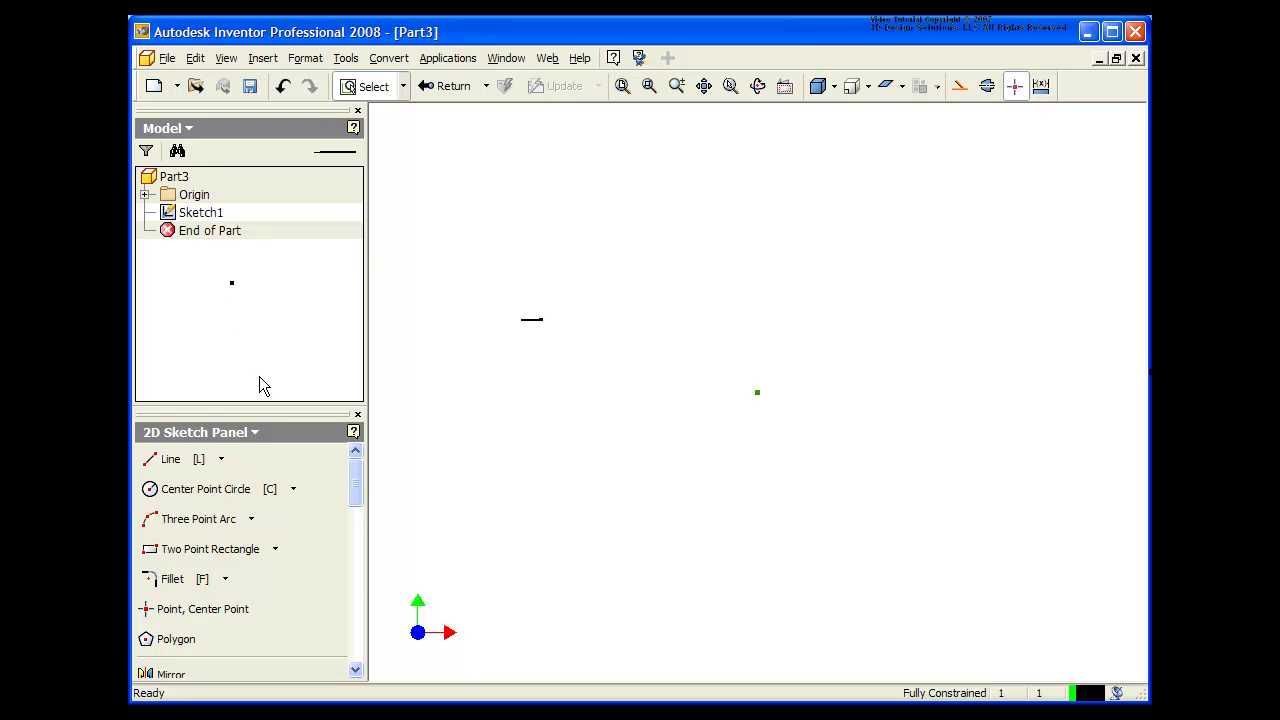
Step: Place the 2D Sketch Panel above the Model browser and enlarge the browser's share of the height
mouse_move(263, 414)
left_mouse_down()
mouse_move(256, 262)
mouse_move(256, 286)
left_mouse_up()
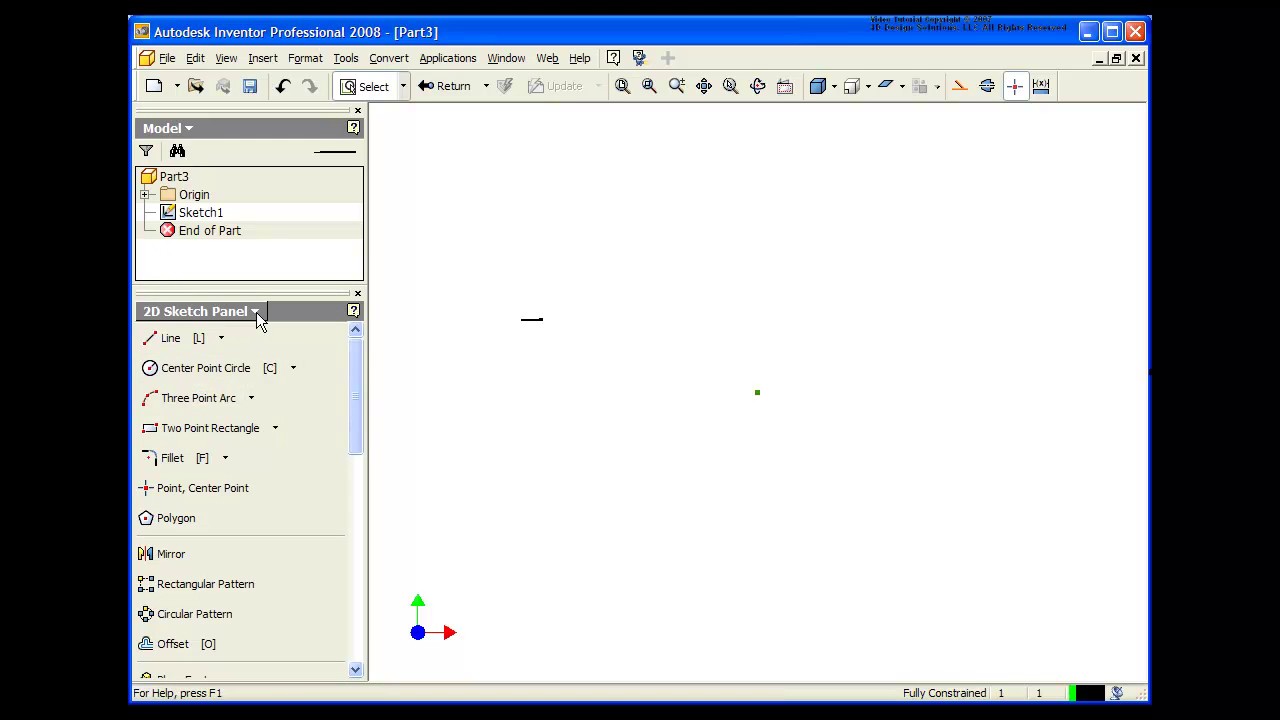
mouse_move(259, 293)
left_mouse_down()
mouse_move(439, 292)
mouse_move(598, 184)
mouse_move(566, 143)
mouse_move(340, 60)
mouse_move(305, 62)
left_mouse_up()
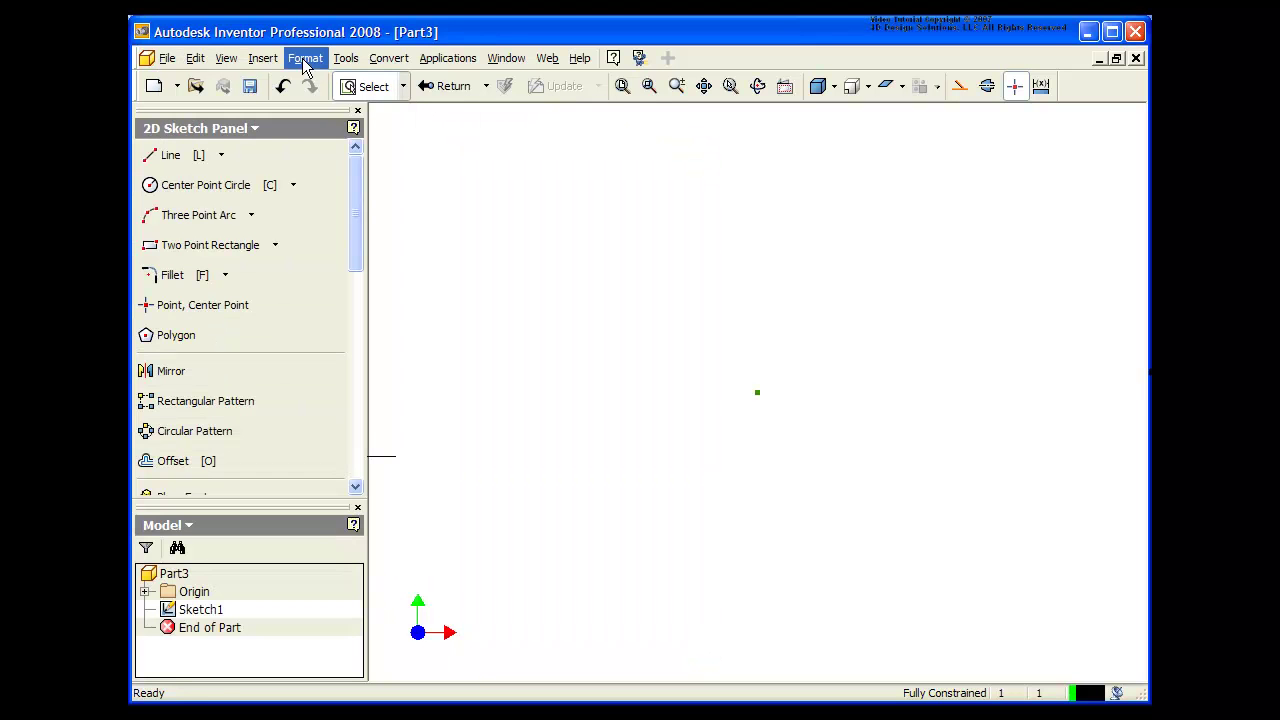
left_click_drag(291, 505, 283, 374)
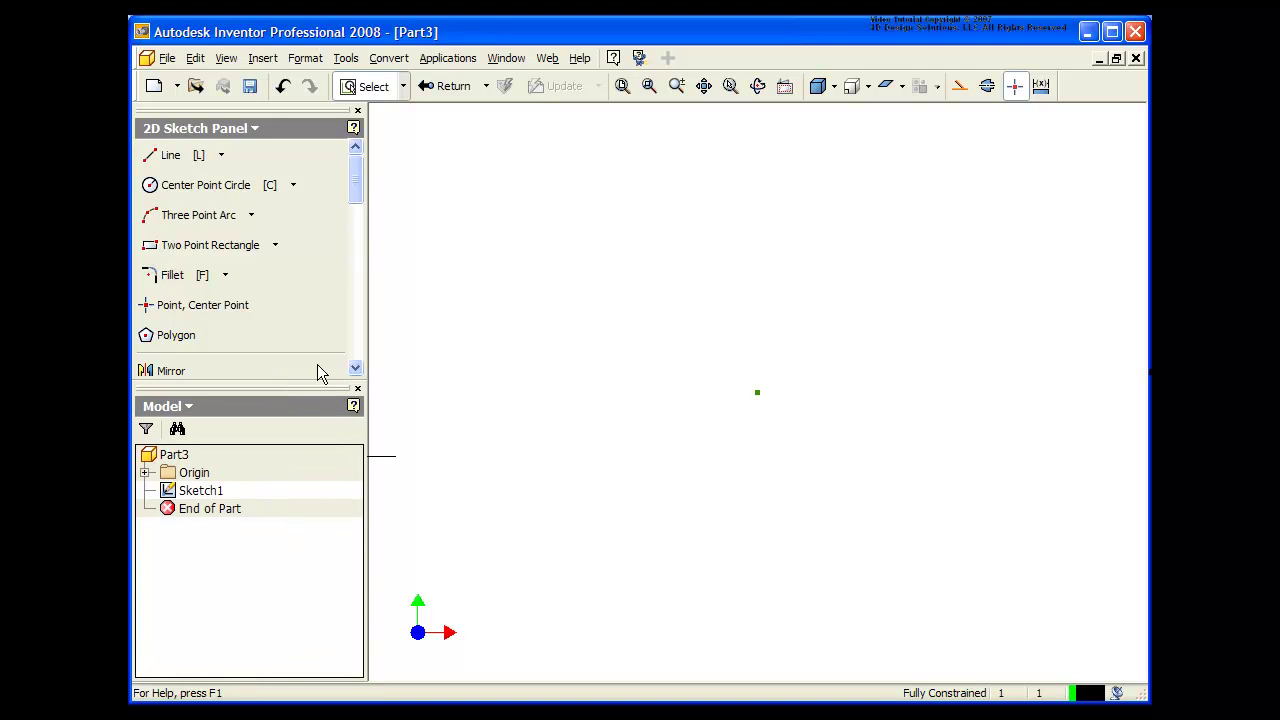
Step: Hide the Panel Bar holding the 2D sketch tools and turn its display back on
left_click(358, 112)
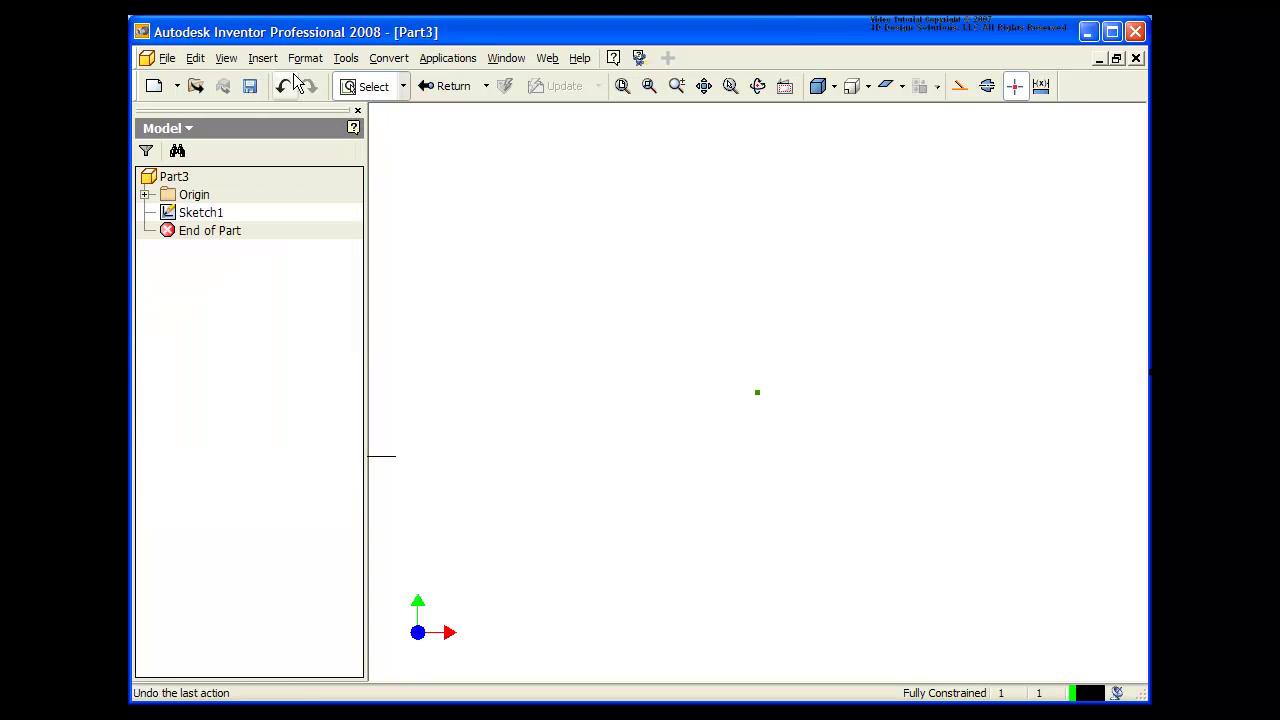
left_click(236, 64)
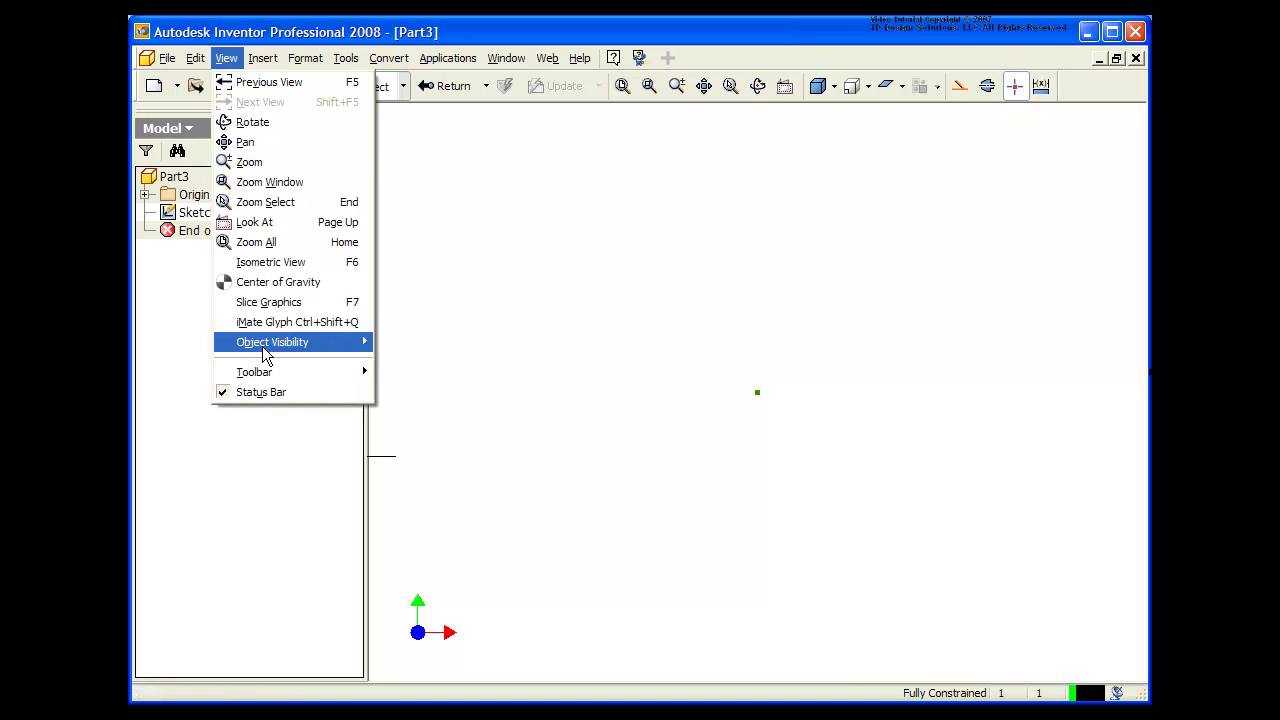
mouse_move(276, 378)
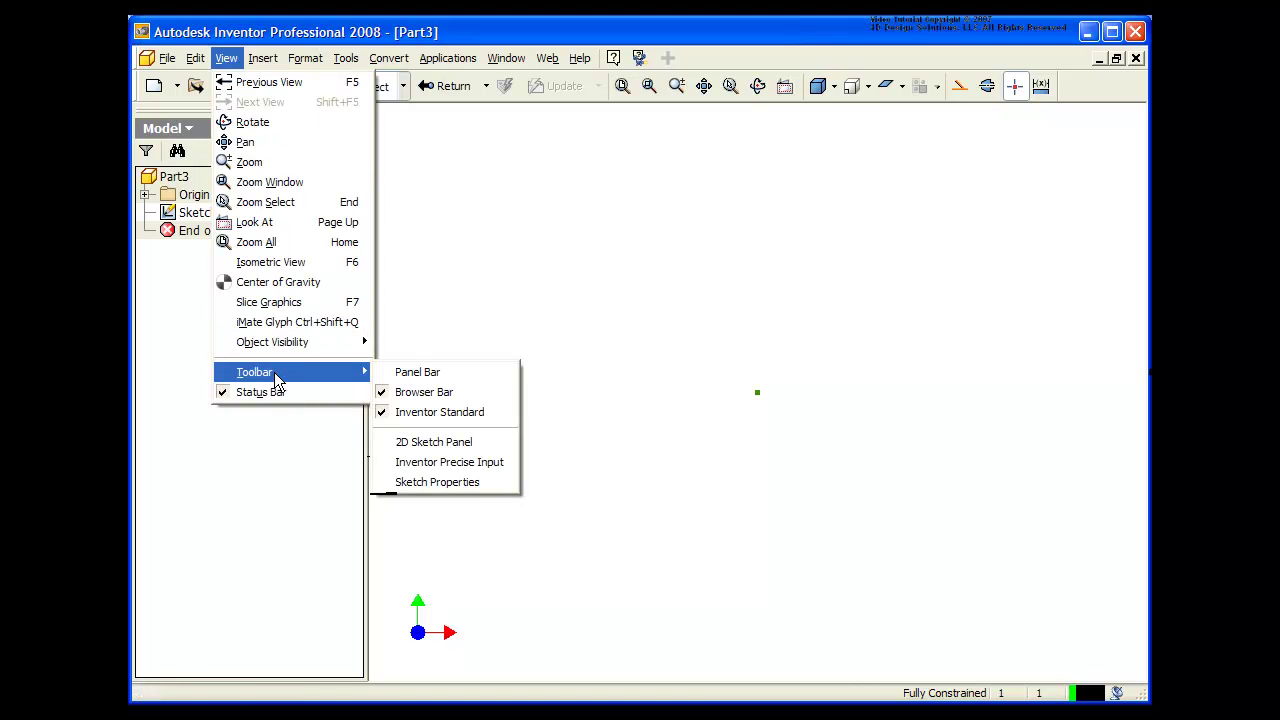
left_click(410, 372)
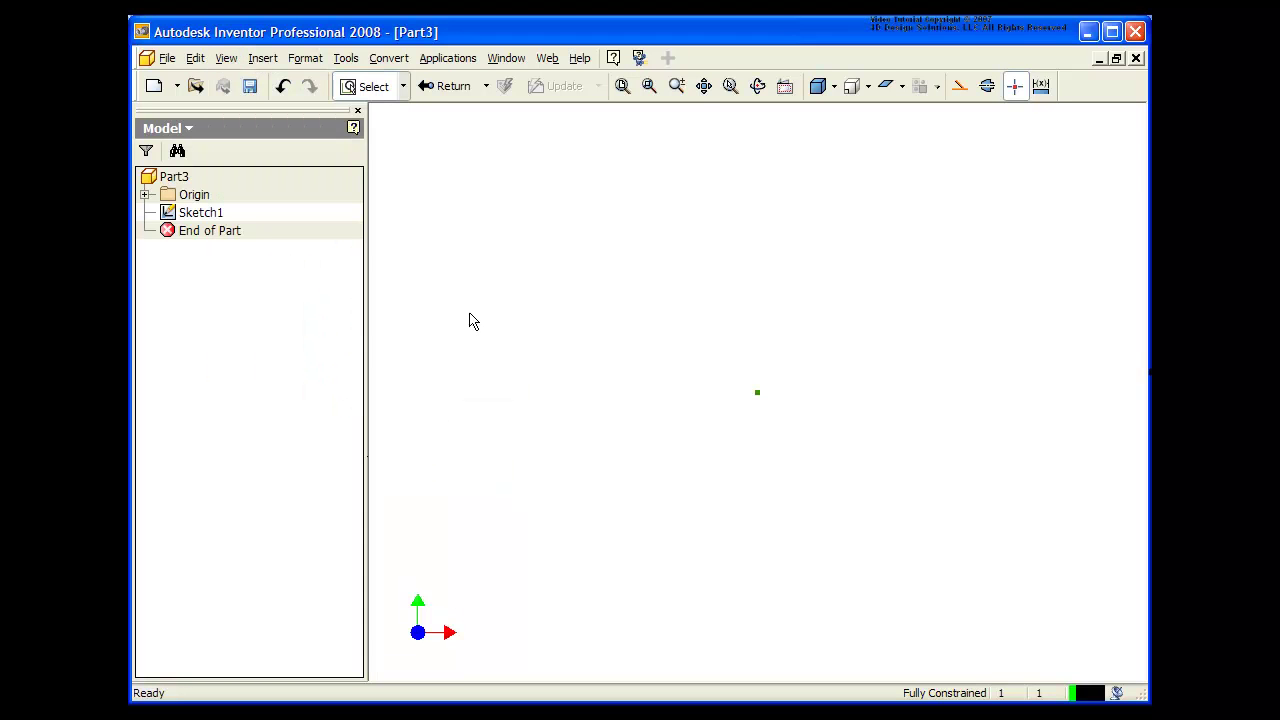
right_click(516, 95)
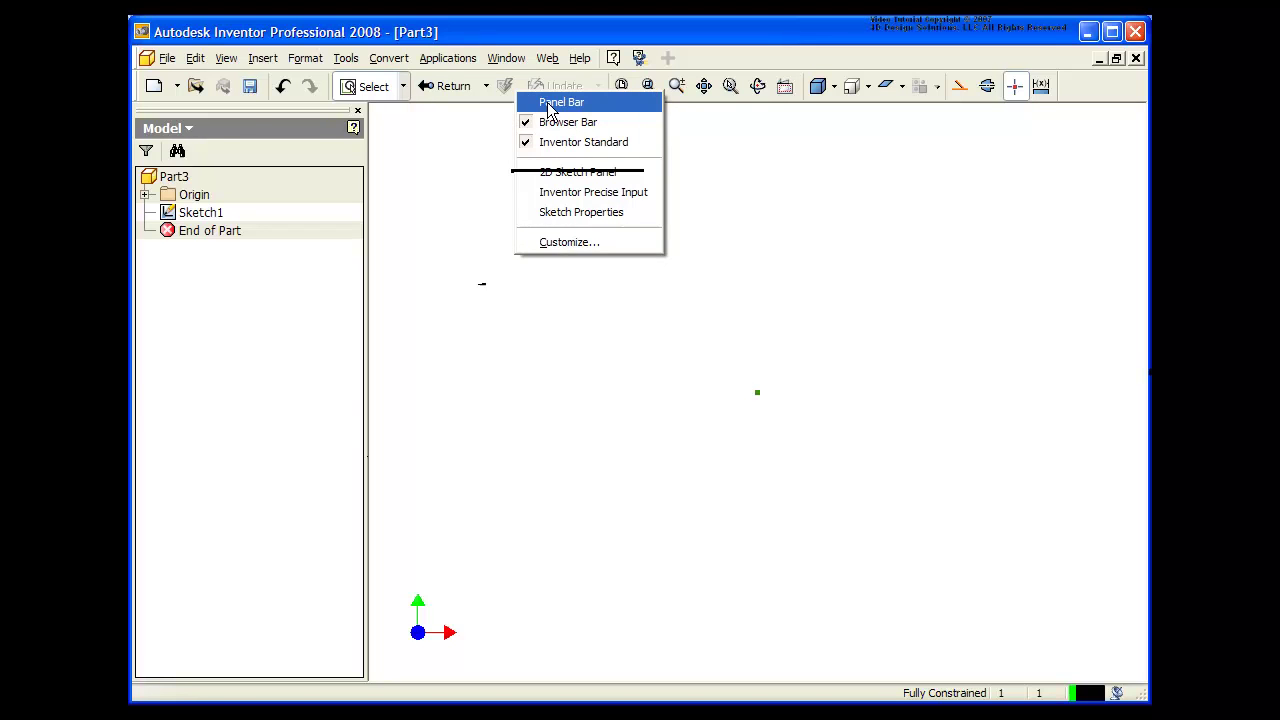
left_click(550, 104)
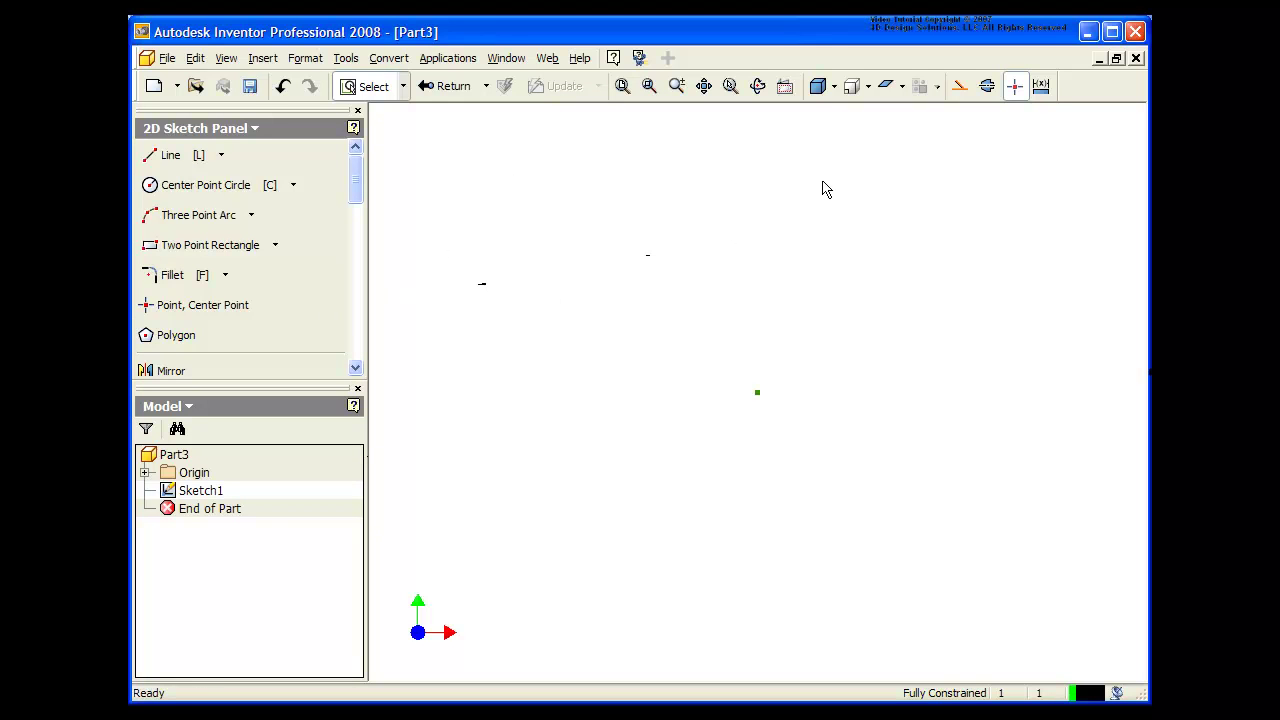
Step: Close the new part, agreeing to exit sketch mode
left_click(1136, 58)
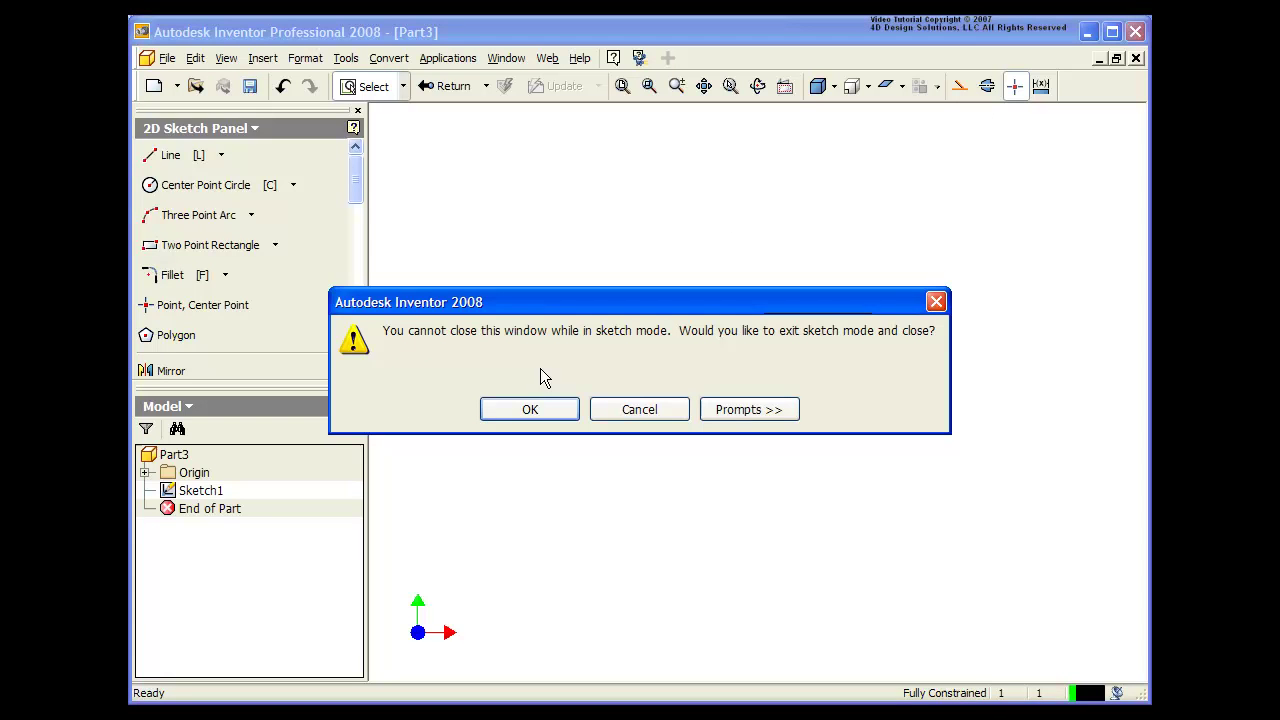
left_click(524, 408)
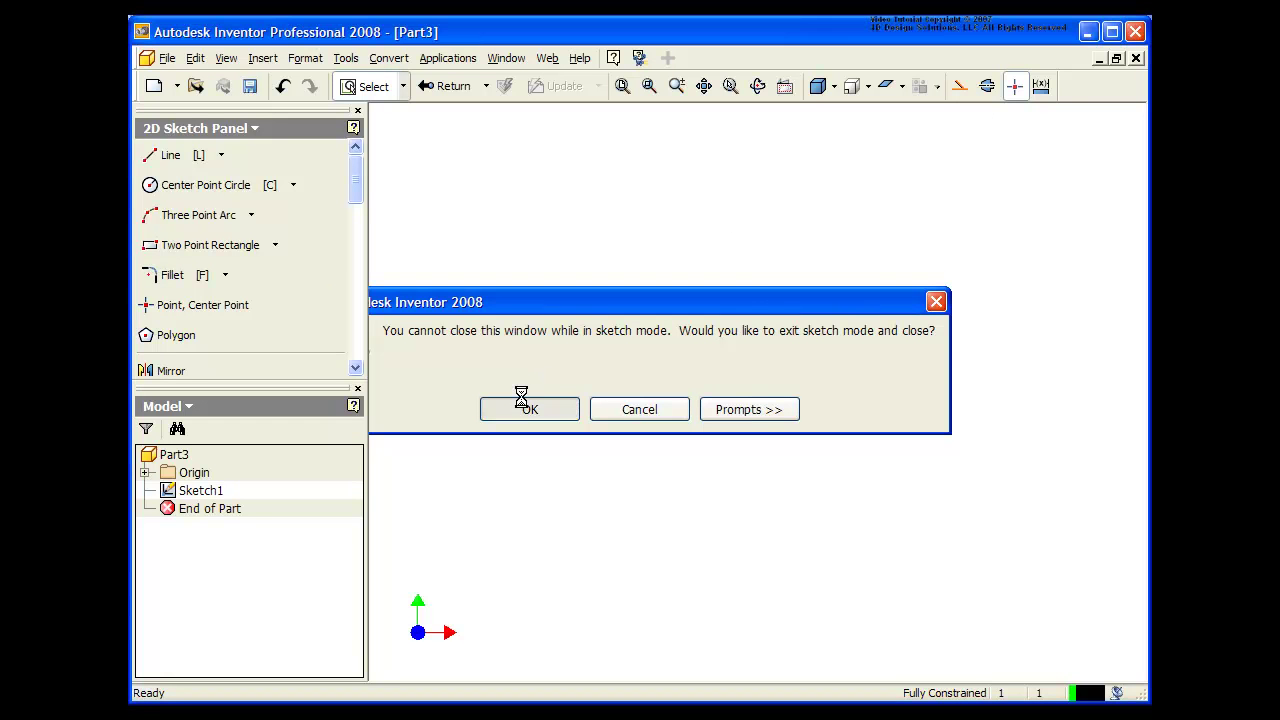
left_click(570, 410)
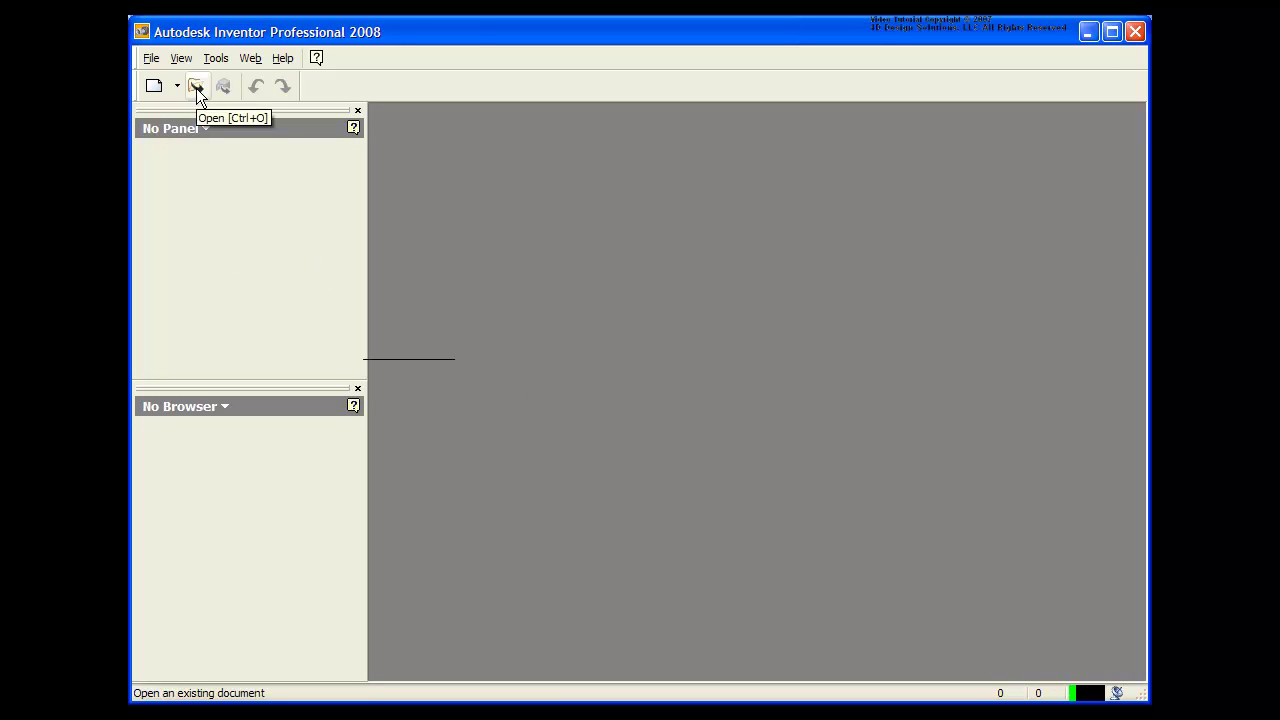
Step: Open ESS_E01_02-Grip.ipt from the Chapter 01 folder, and close it without saving changes
left_click(151, 60)
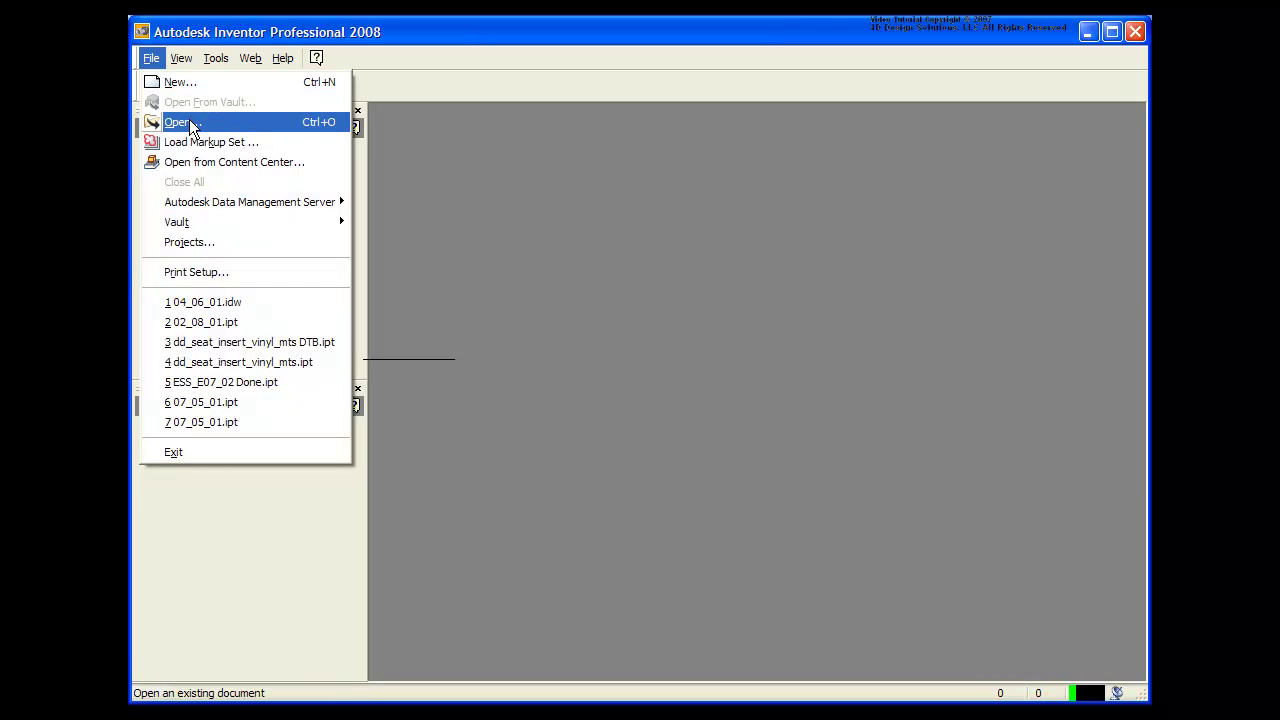
left_click(180, 122)
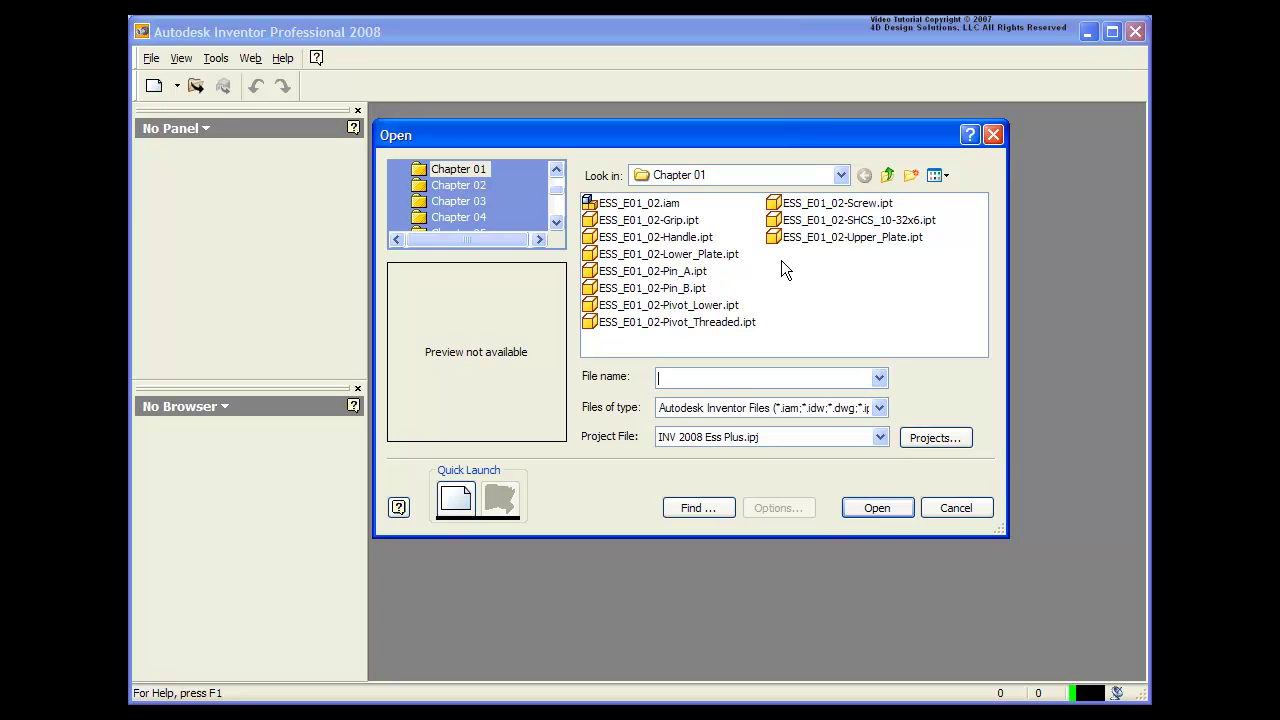
left_click(690, 222)
left_click(873, 511)
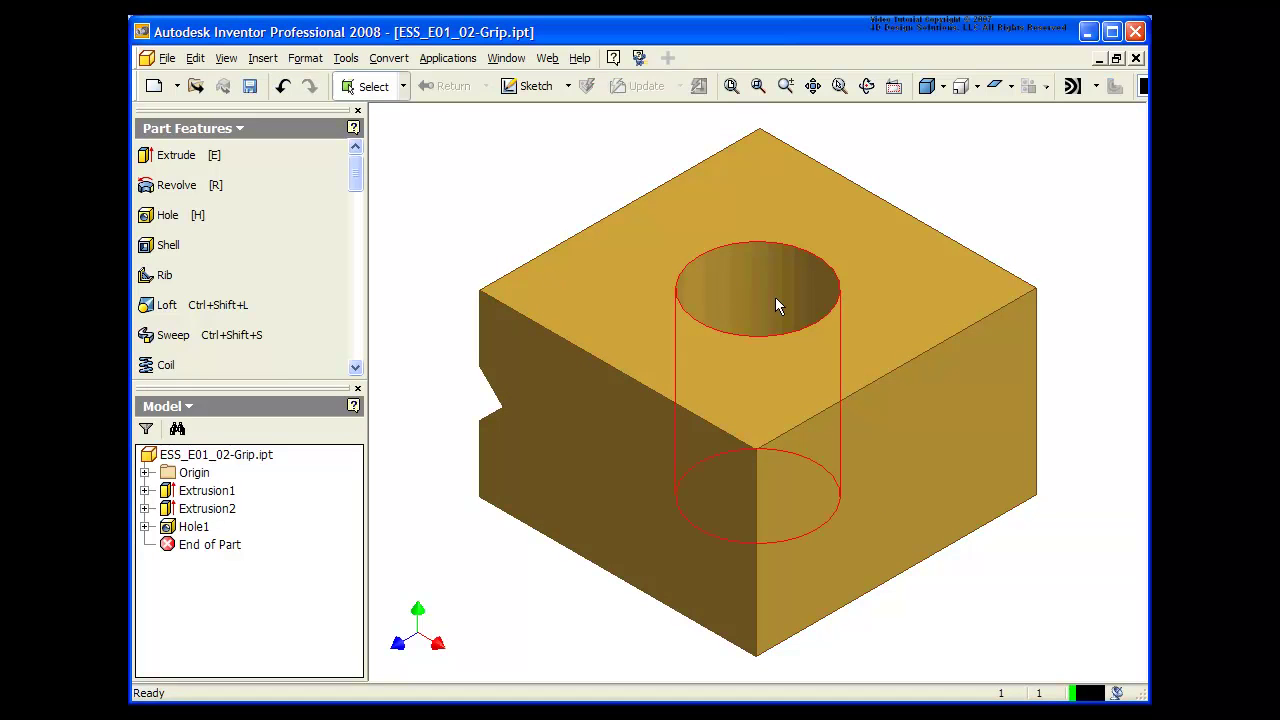
left_click(1135, 58)
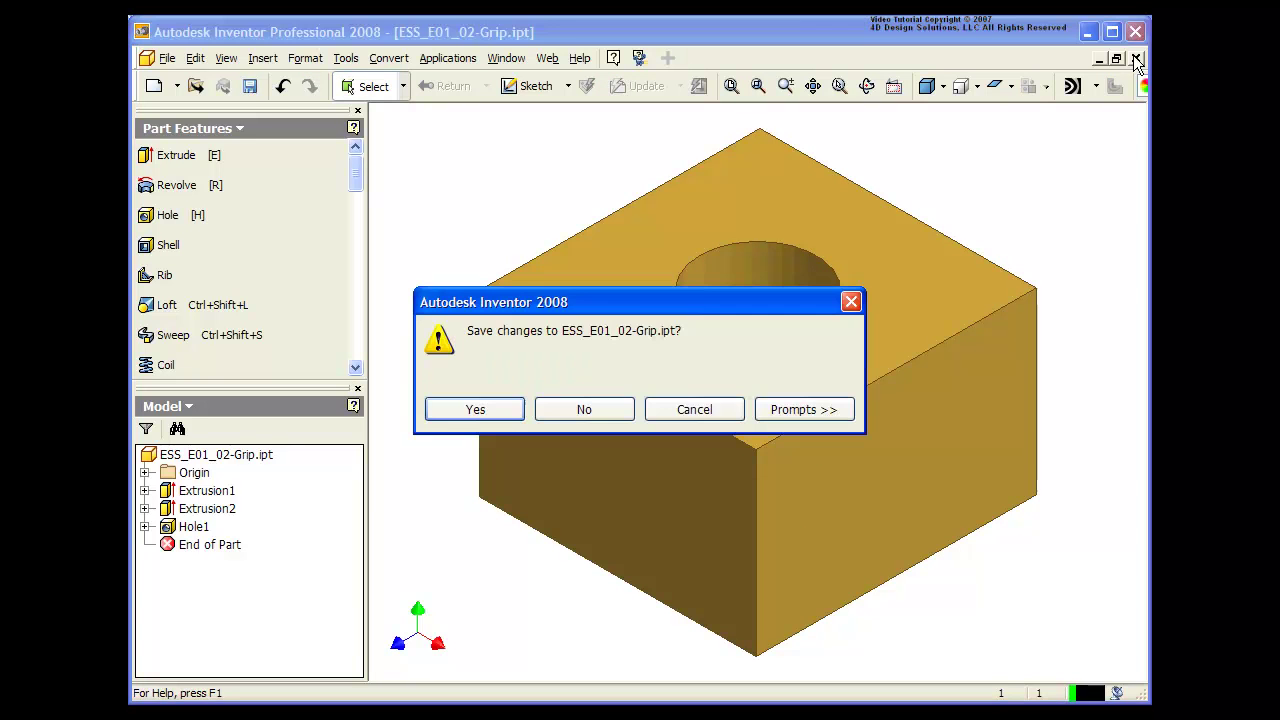
left_click(612, 413)
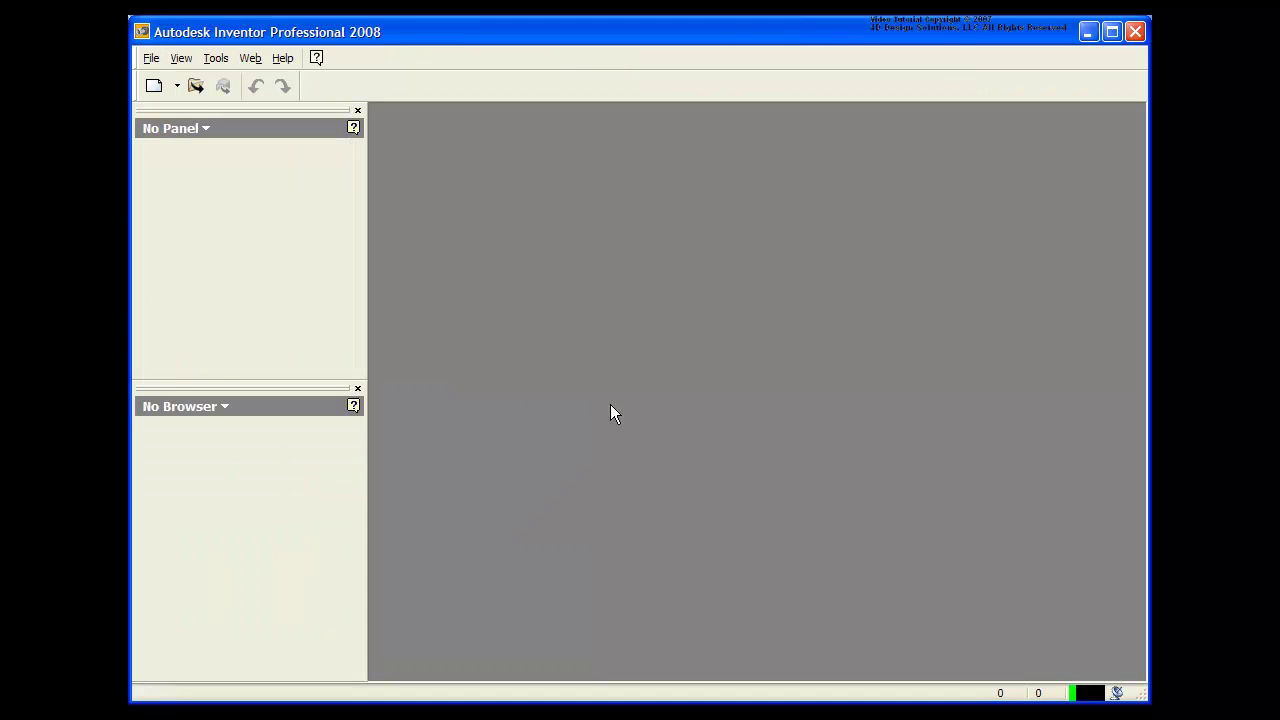
Step: Open ESS_E01_02-Grip.ipt, ESS_E01_02-Handle.ipt and ESS_E01_02-Lower_Plate.ipt together from the Chapter 01 folder
left_click(196, 85)
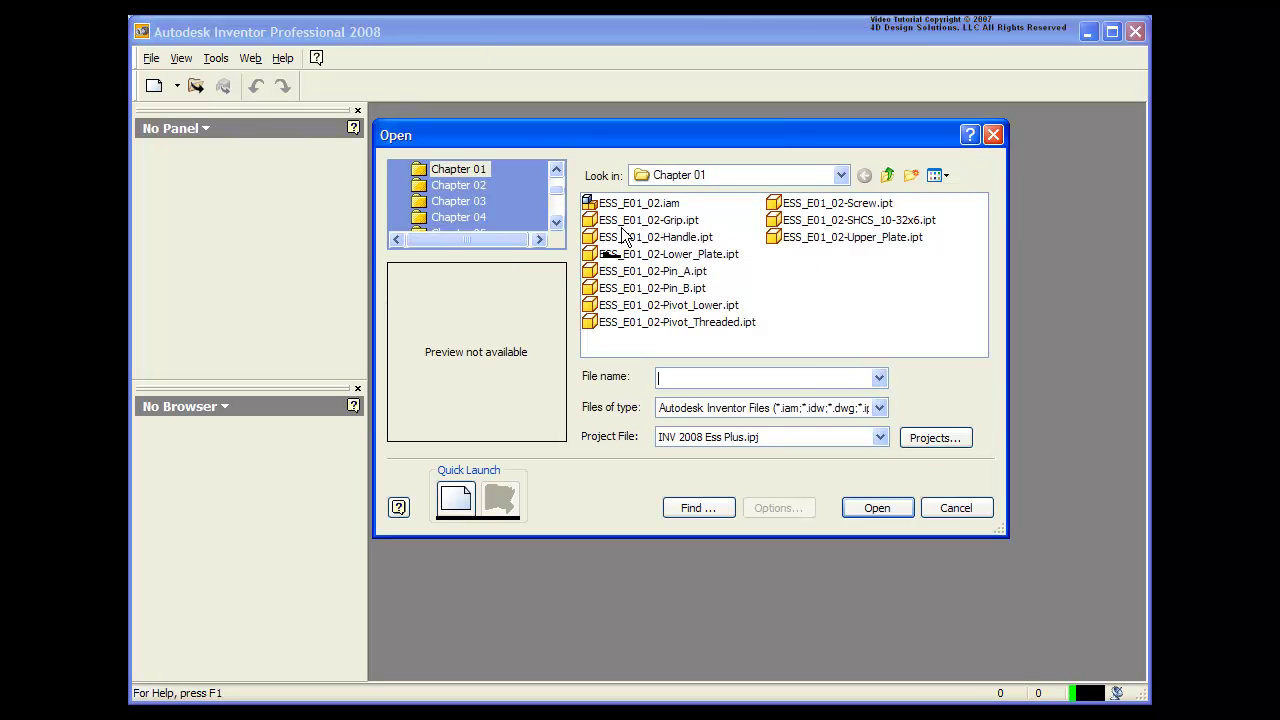
left_click(622, 222)
left_click(627, 240, "ctrl")
left_click(626, 256, "ctrl")
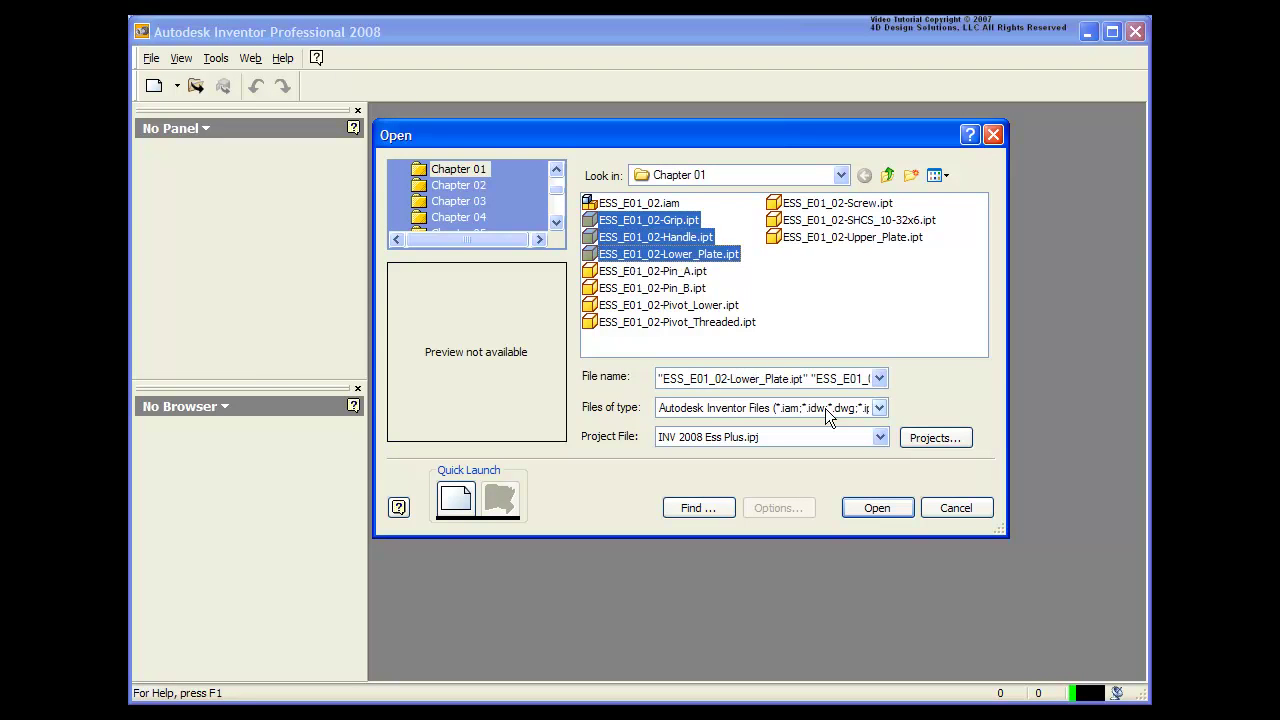
left_click(874, 508)
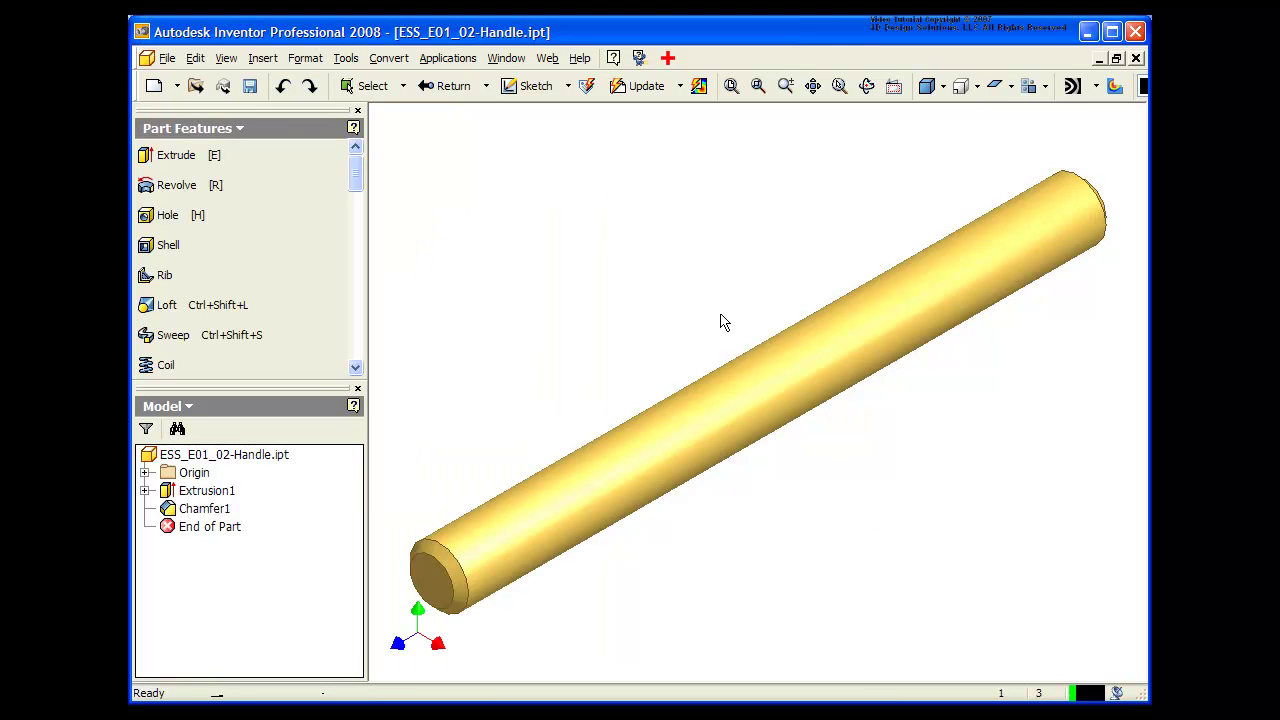
Step: Cascade the three open part windows, and arrange them all so that every part is shown at once
left_click(504, 59)
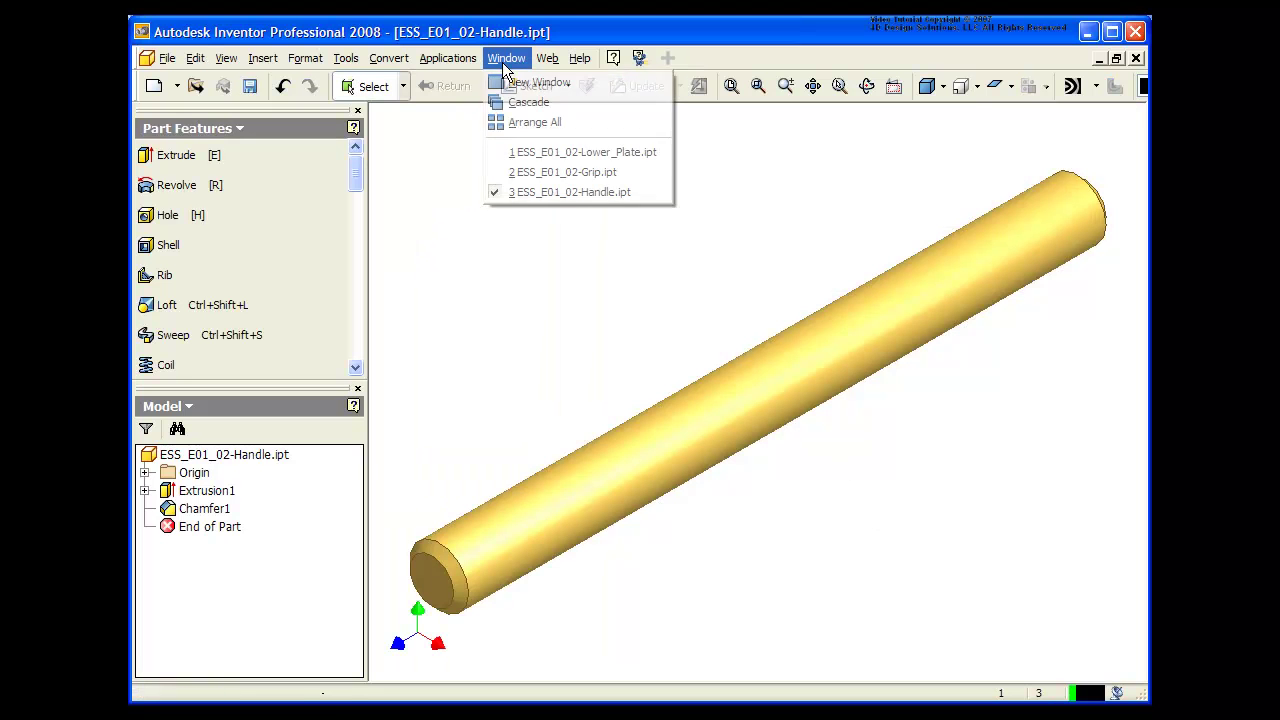
left_click(530, 104)
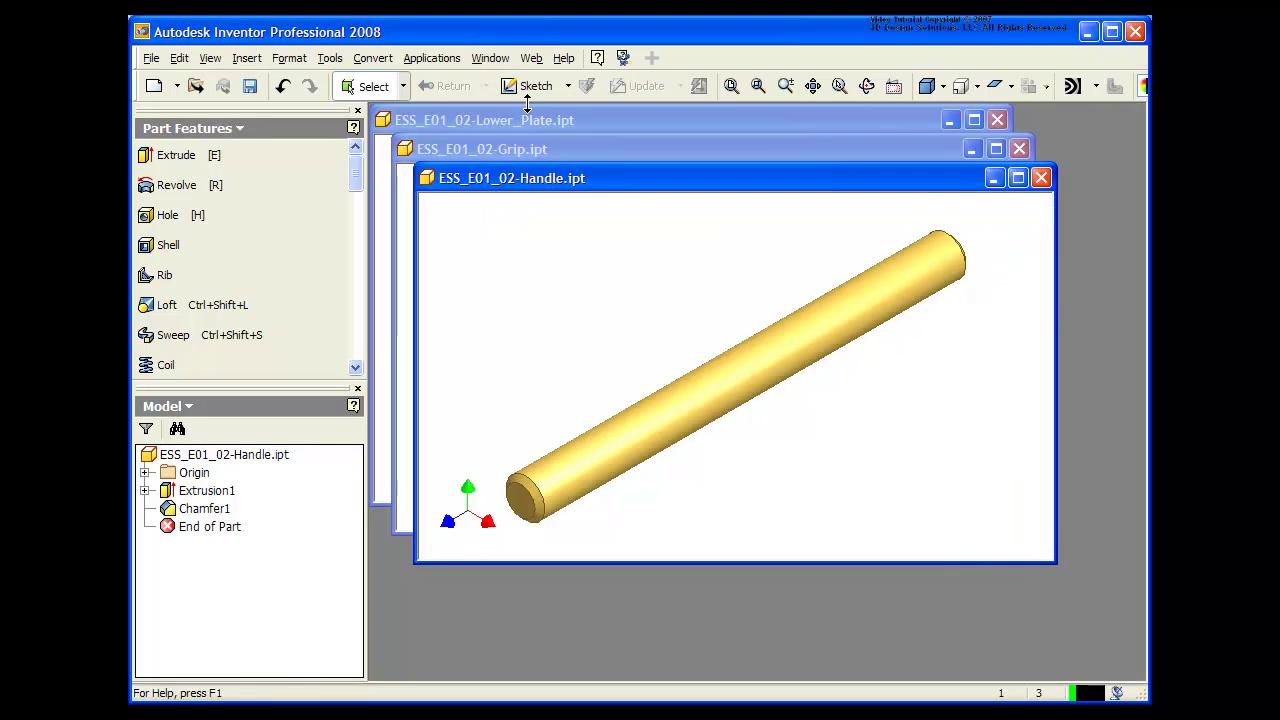
left_click(496, 59)
left_click(528, 122)
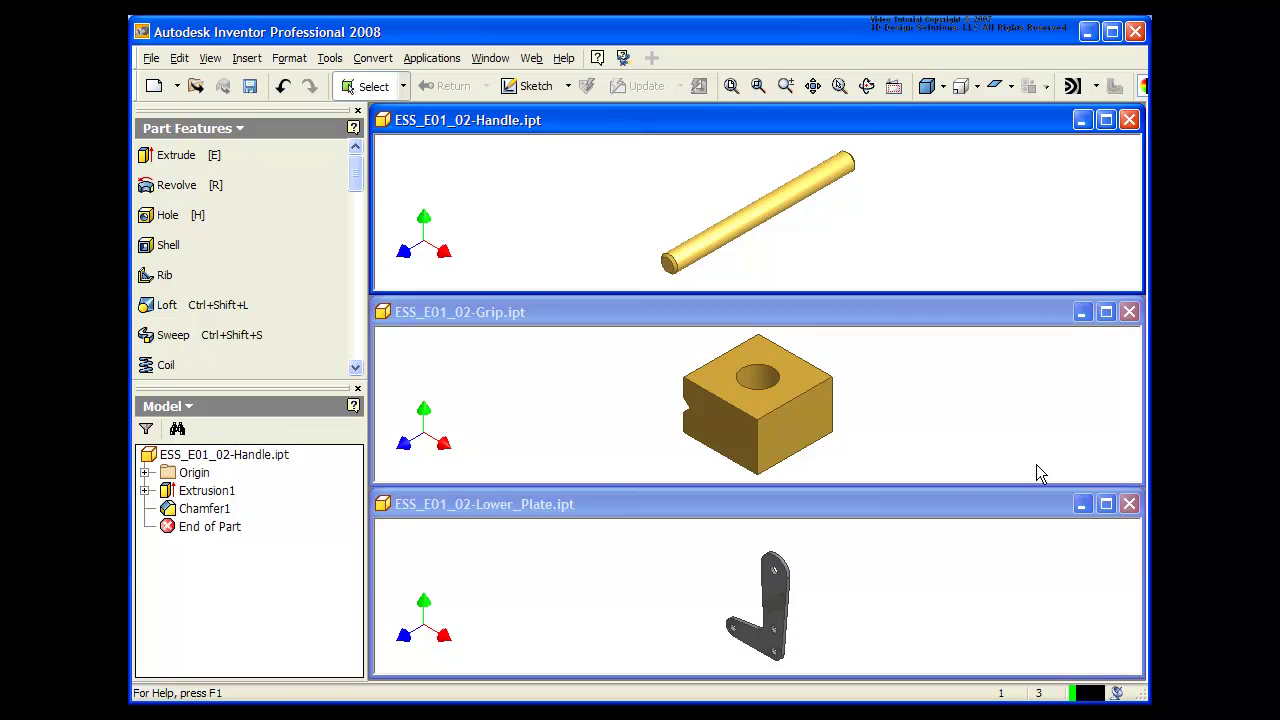
Step: Close ESS_E01_02-Lower_Plate.ipt without saving changes and enlarge the Grip part's window downward into the free space
left_click(1129, 504)
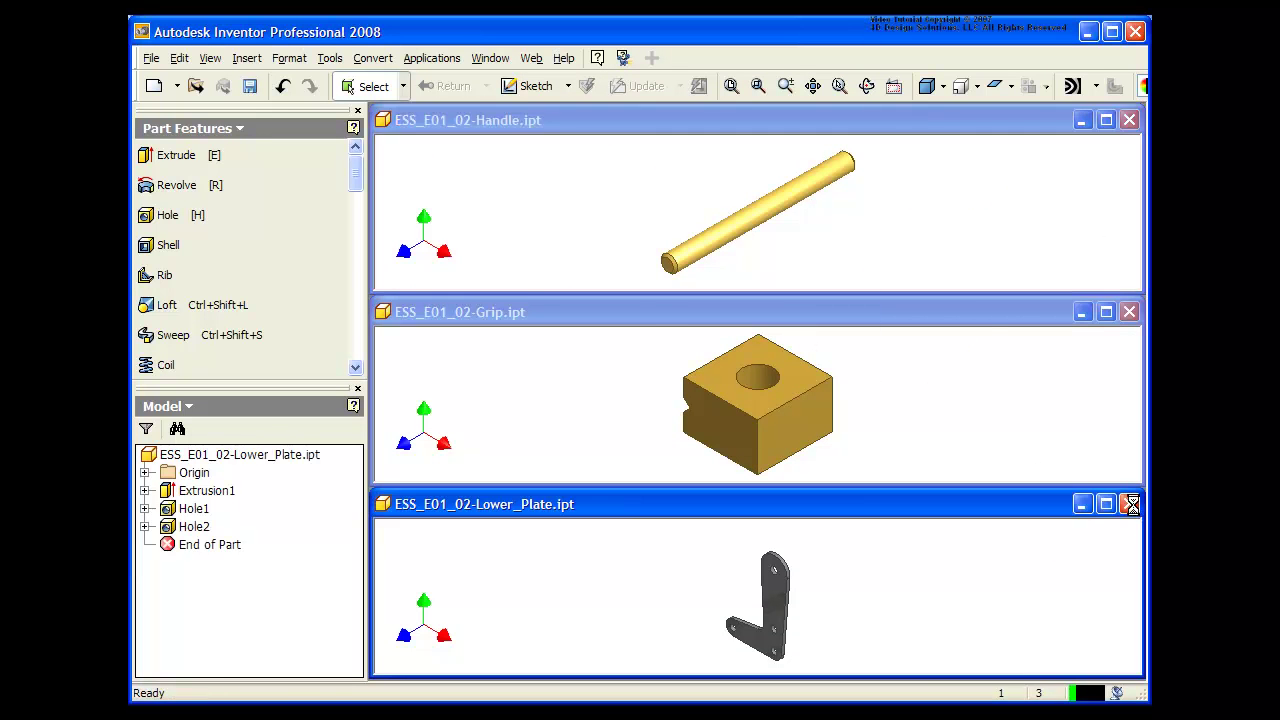
left_click(608, 411)
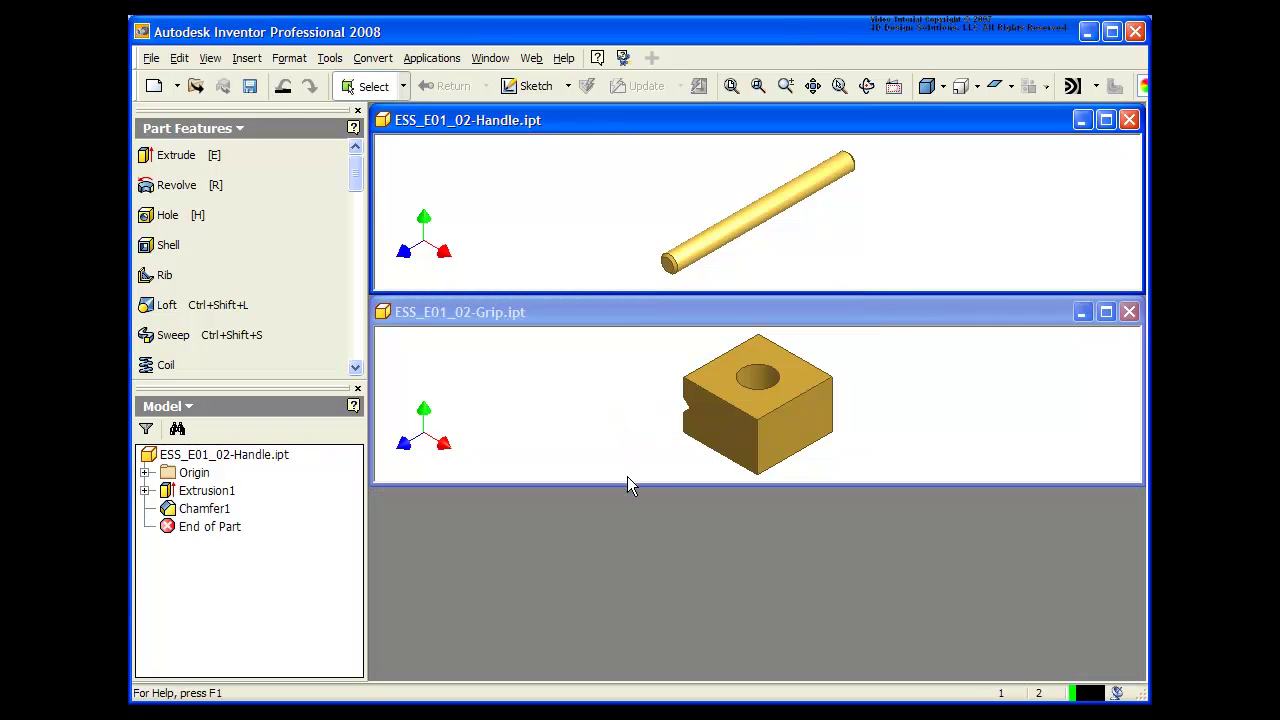
left_click_drag(628, 486, 629, 558)
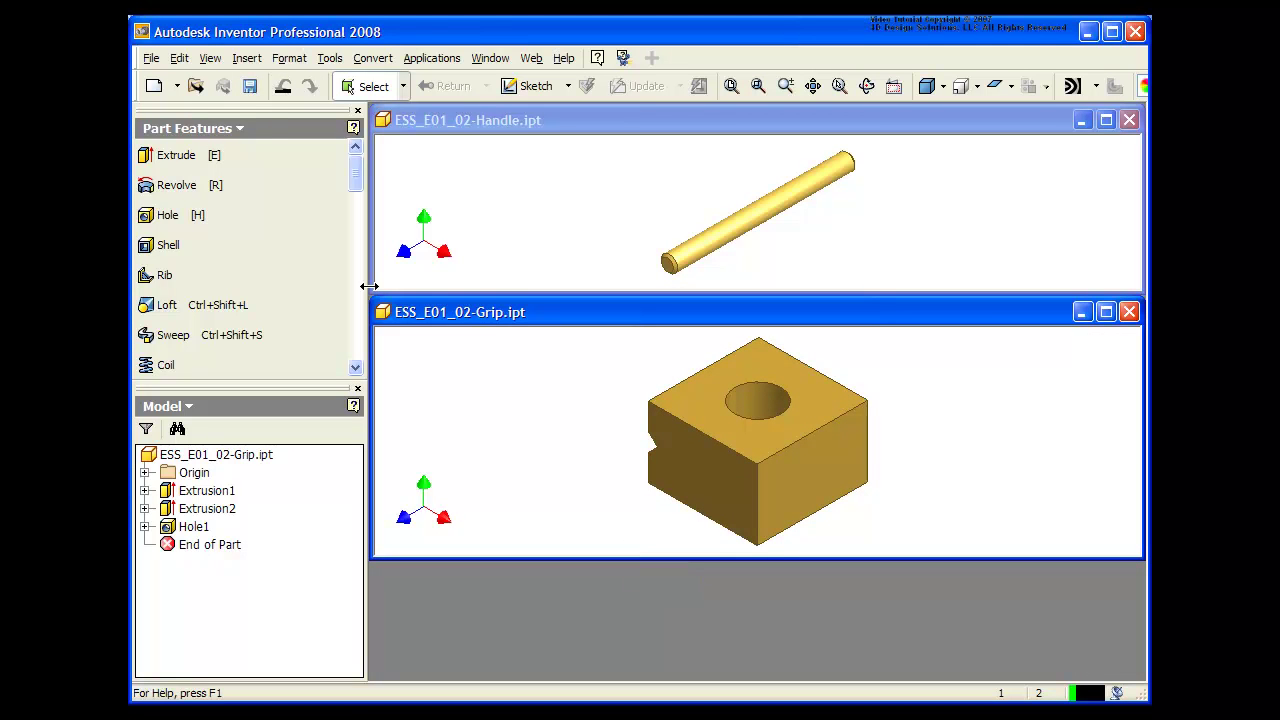
Step: Close all remaining open files at once, declining to save changes to the Handle and Grip parts
left_click(151, 58)
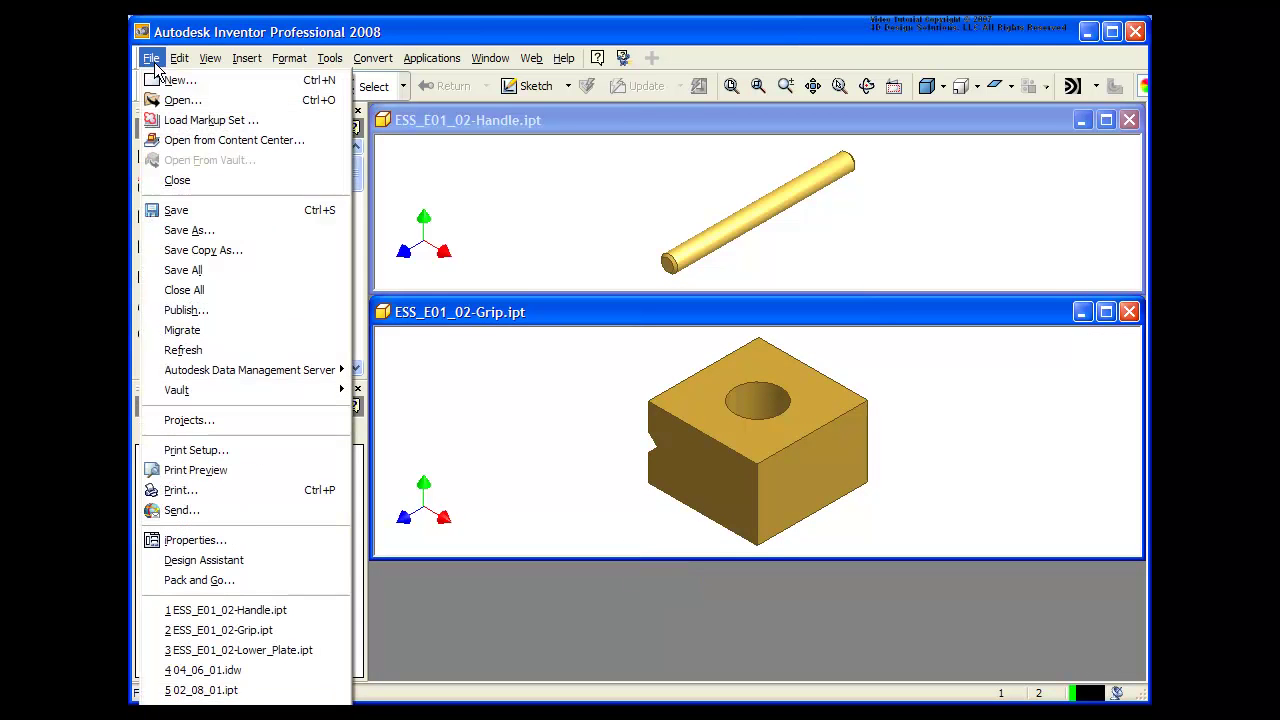
left_click(238, 290)
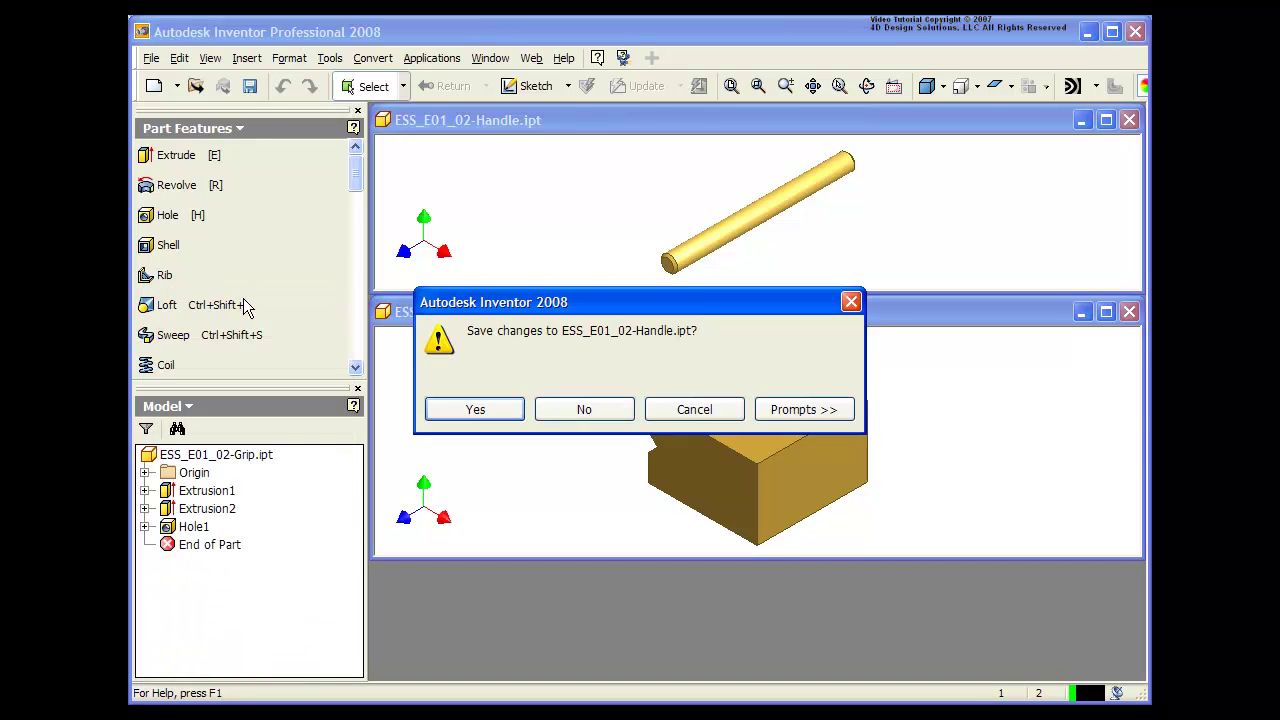
left_click(564, 416)
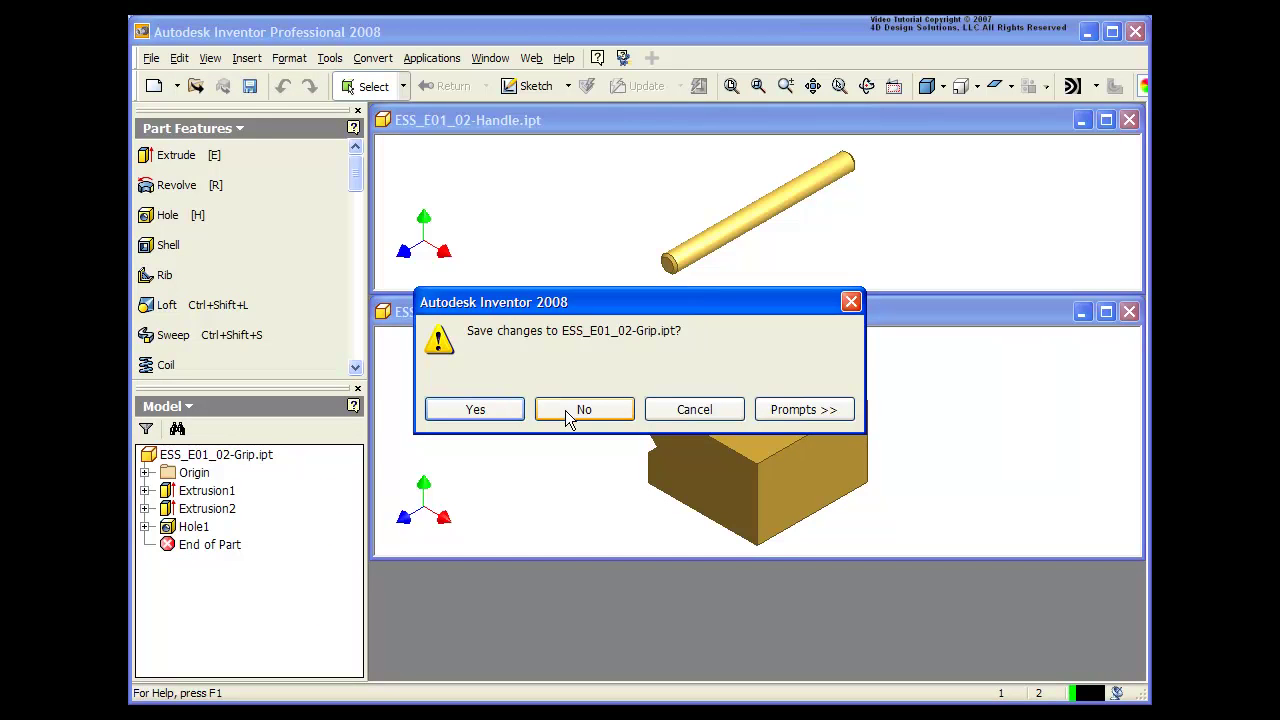
left_click(565, 416)
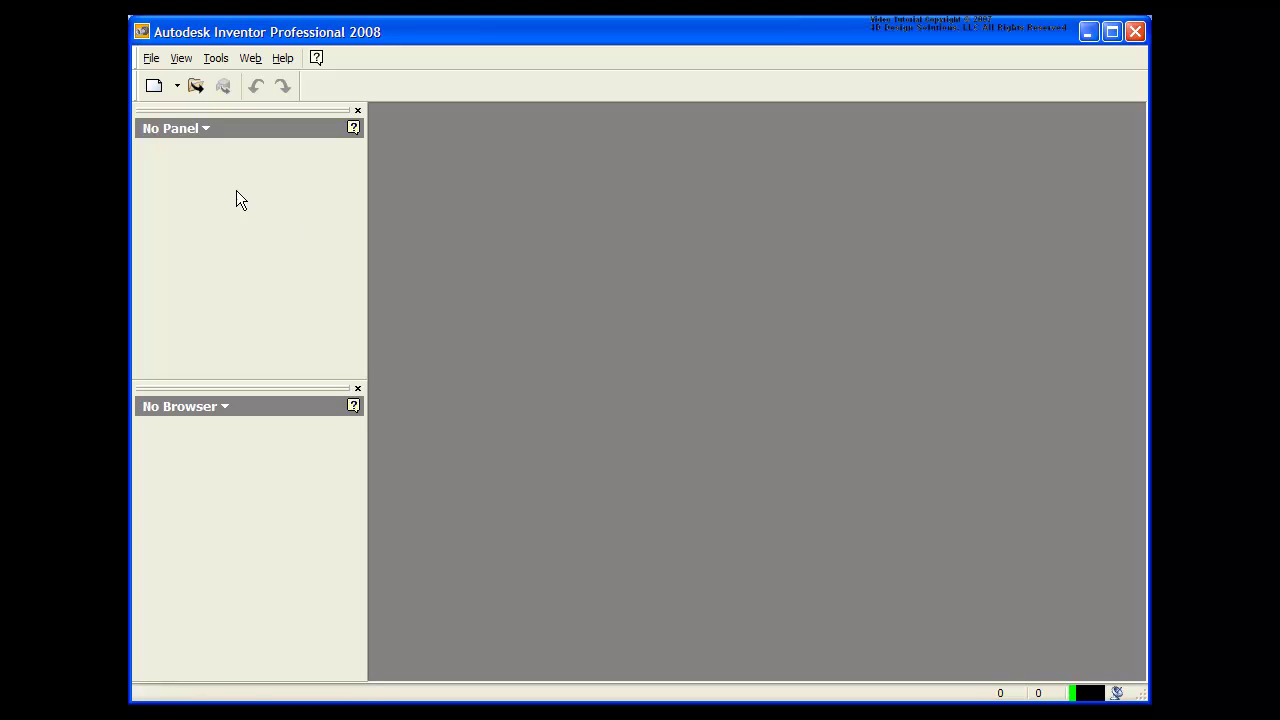
Step: Create a new part file and maximize its document window
left_click(179, 92)
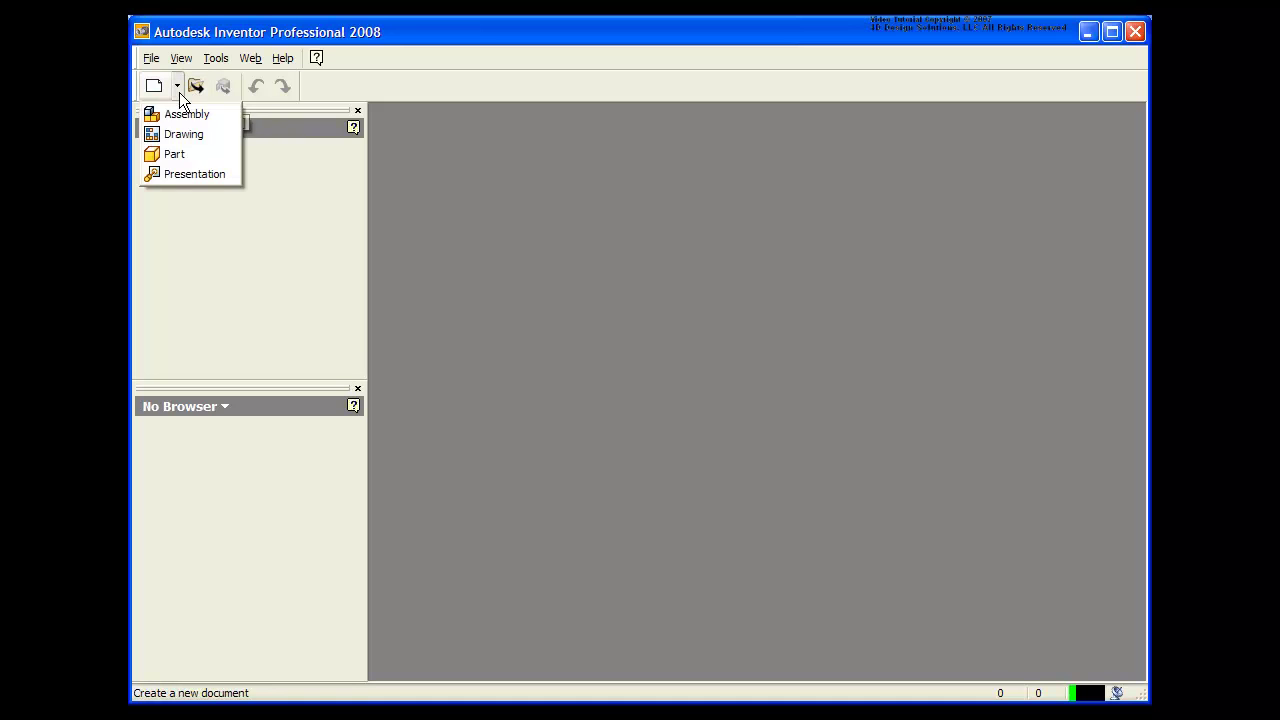
left_click(186, 152)
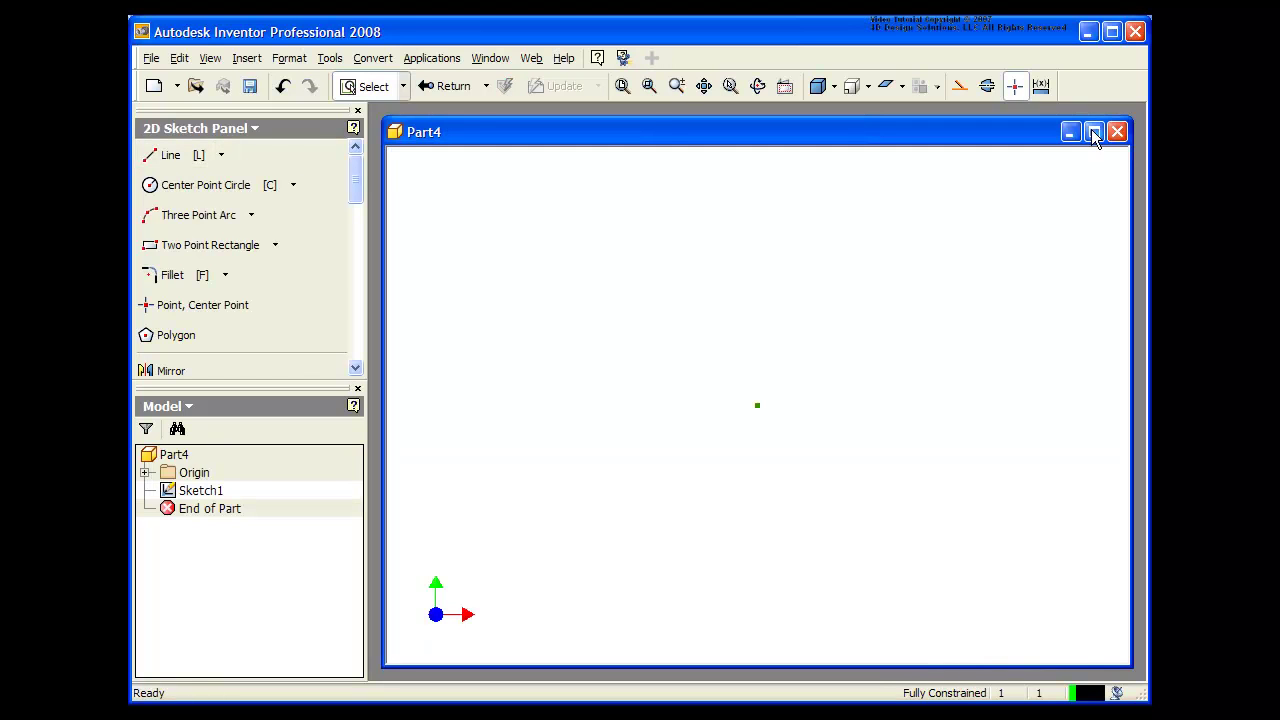
left_click(1093, 132)
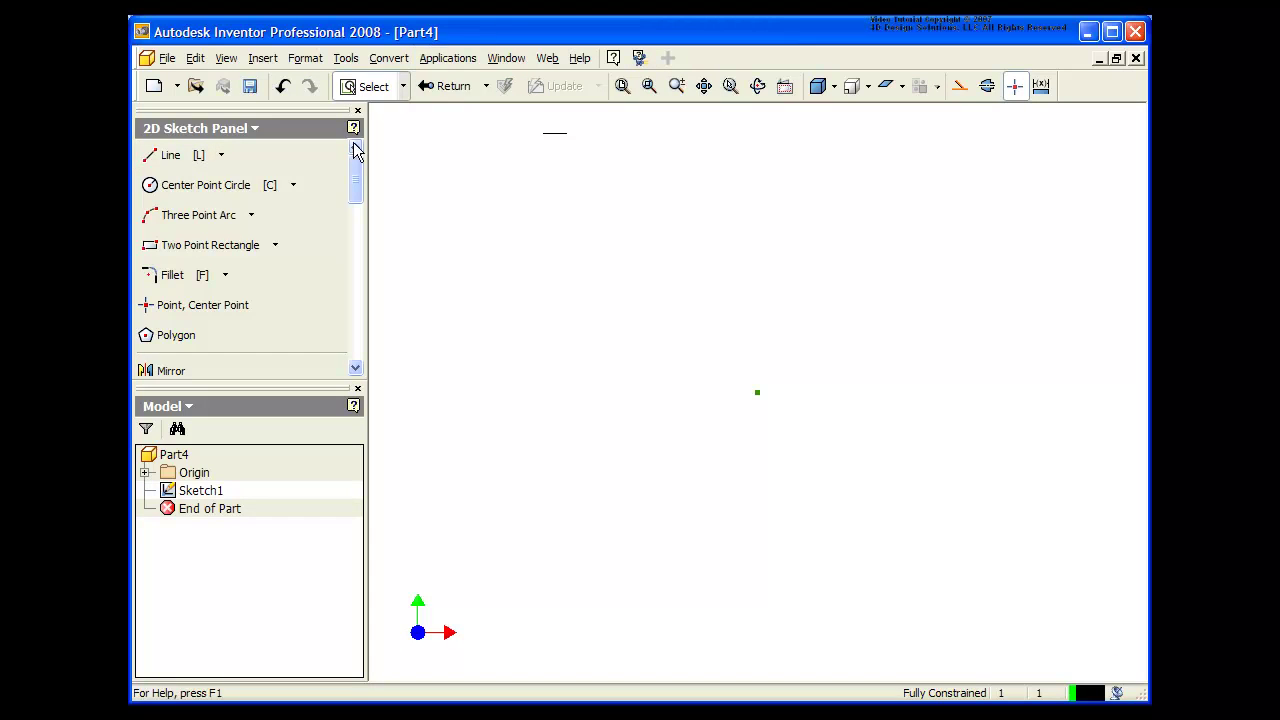
Step: Sketch a circle about 36 mm in diameter centred on the origin point, and finish the sketch
left_click(248, 190)
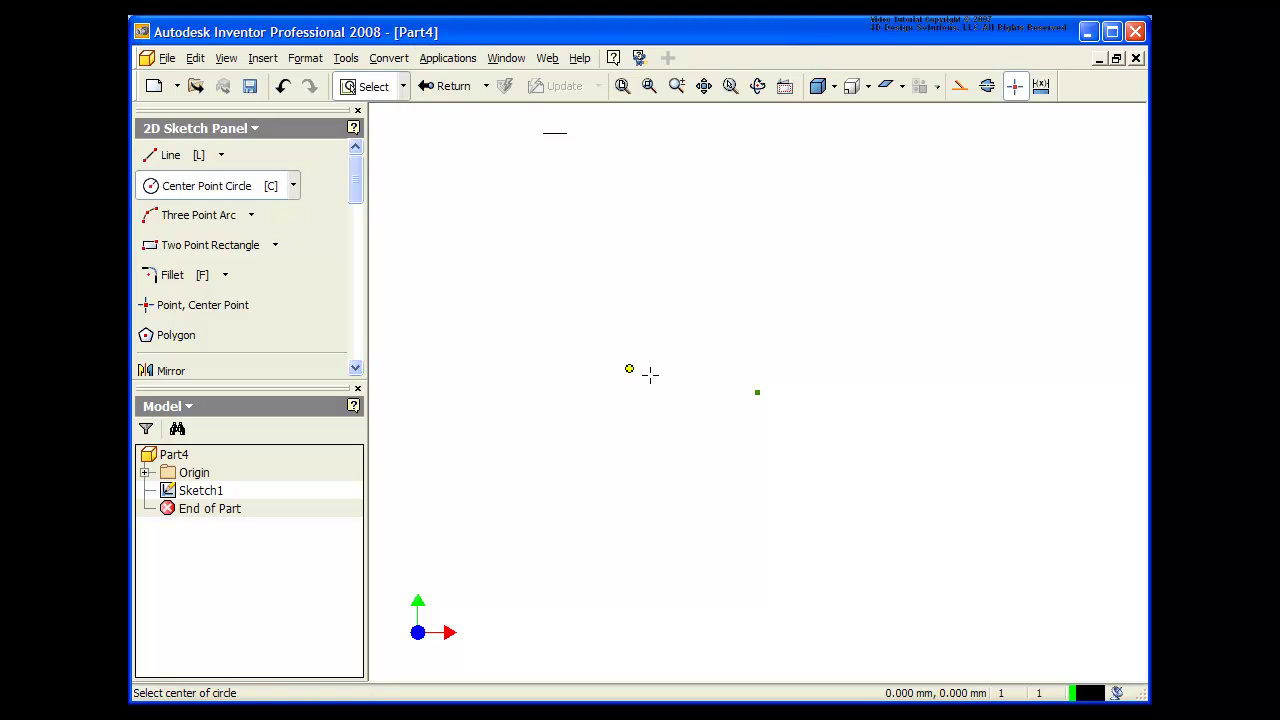
left_click(758, 392)
left_click(772, 252)
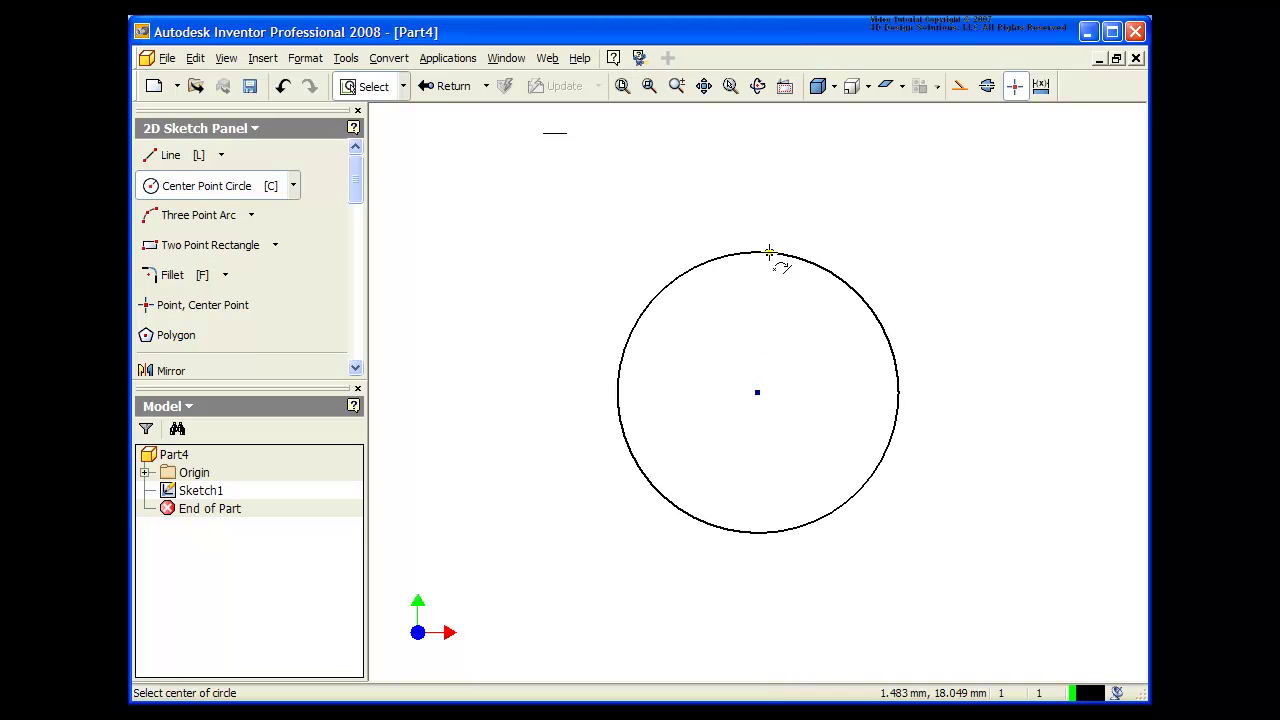
left_click(758, 85)
left_click_drag(791, 374, 786, 289)
right_click(789, 285)
left_click(822, 294)
key("Escape")
left_click(447, 86)
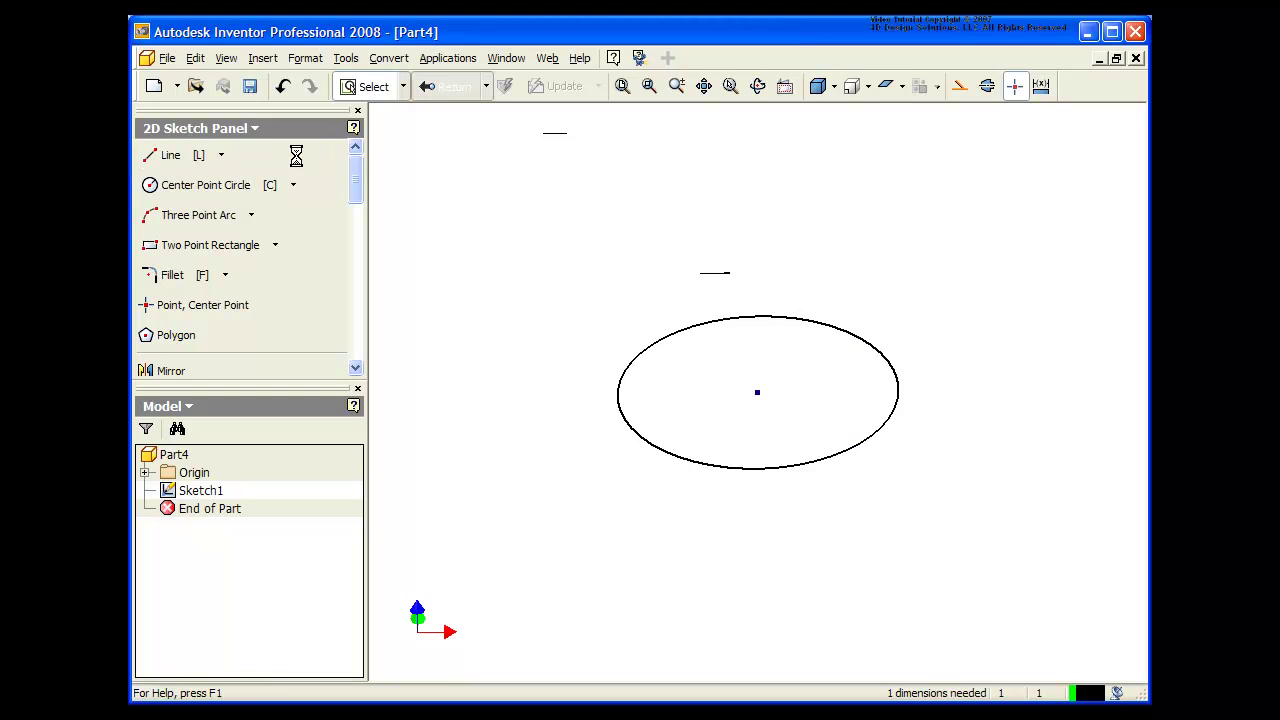
Step: Extrude the circle profile a distance of 10 mm into a solid disc
left_click(176, 156)
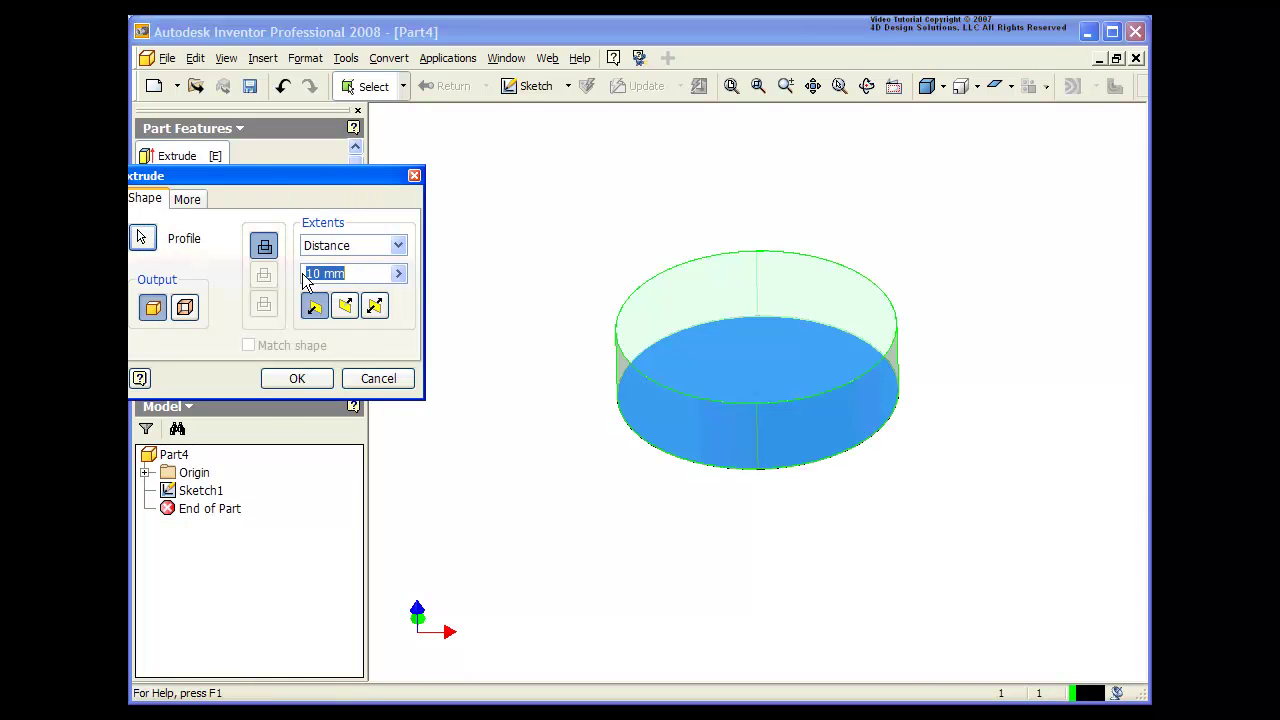
left_click_drag(309, 177, 411, 176)
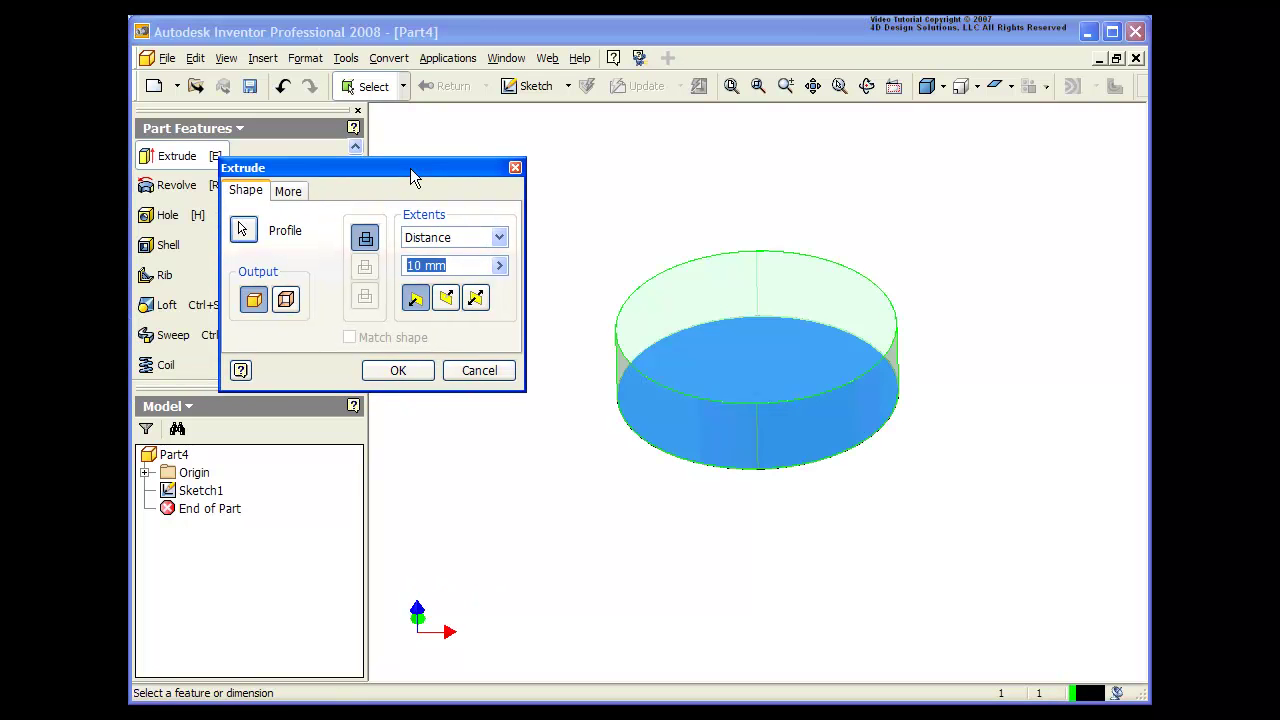
left_click(421, 373)
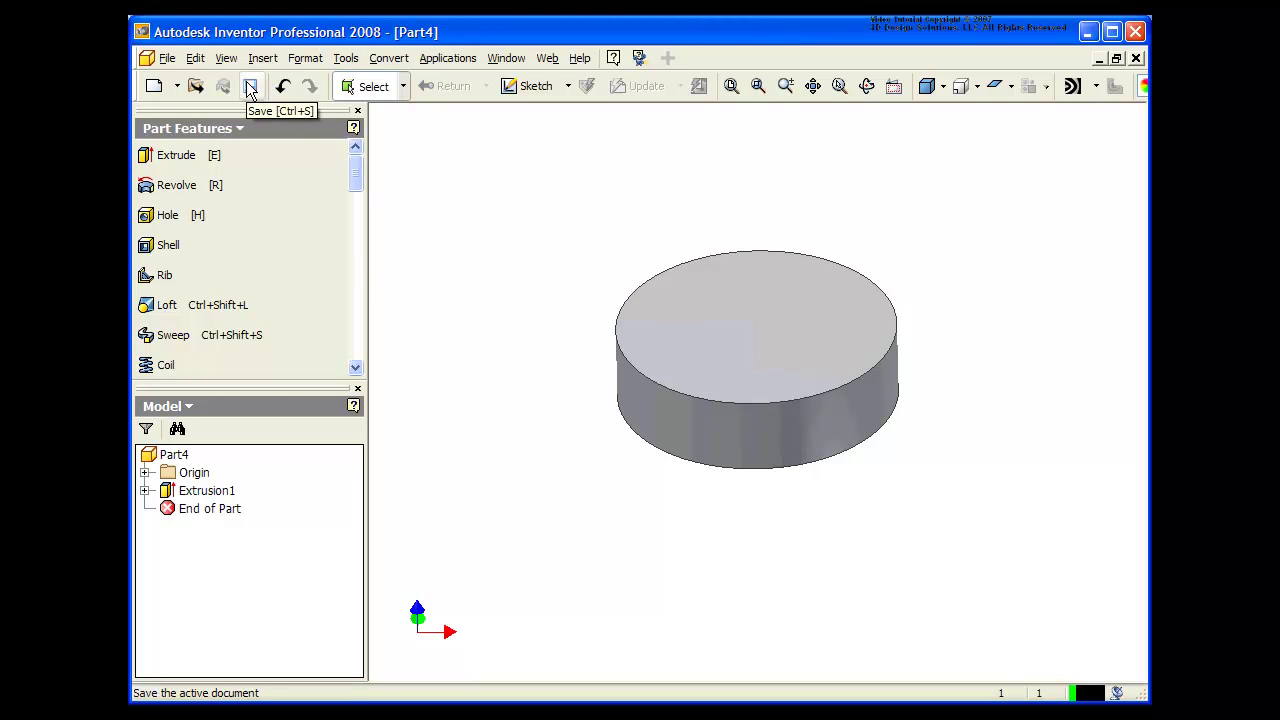
Step: Save the new part as Test1 in the INV 2008 Ess Plus folder
left_click(168, 60)
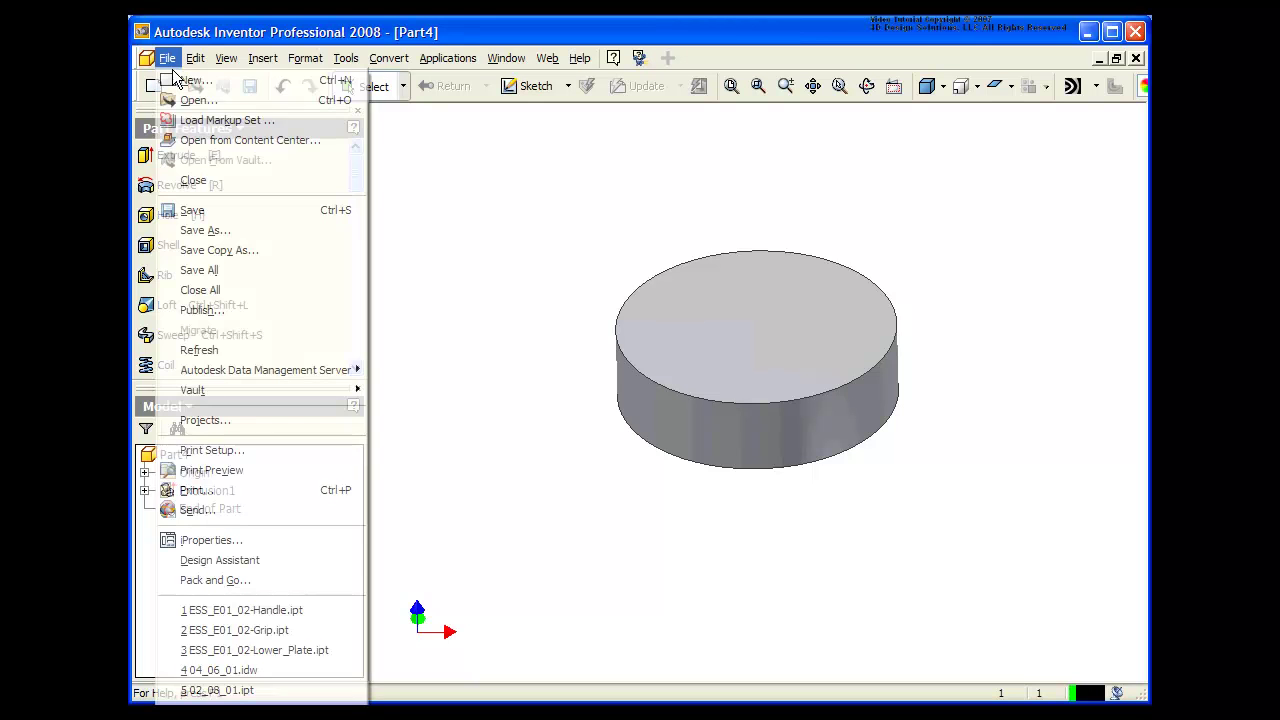
left_click(218, 212)
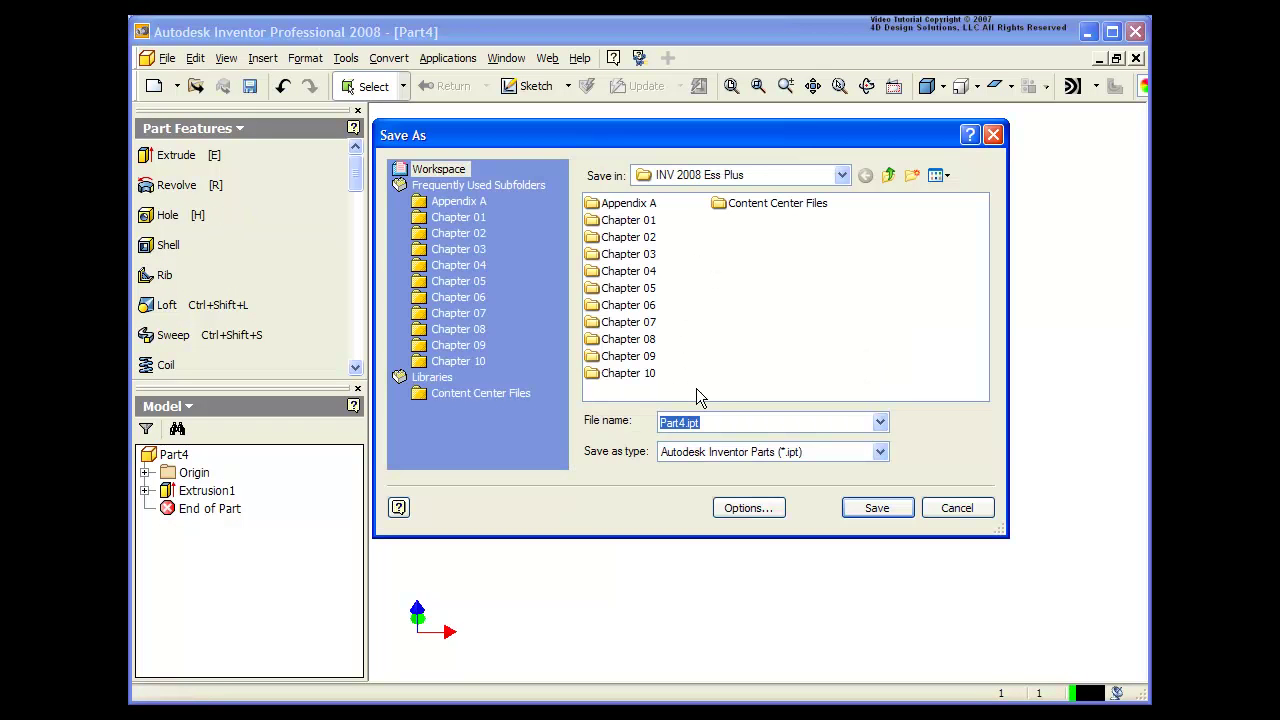
type("Te")
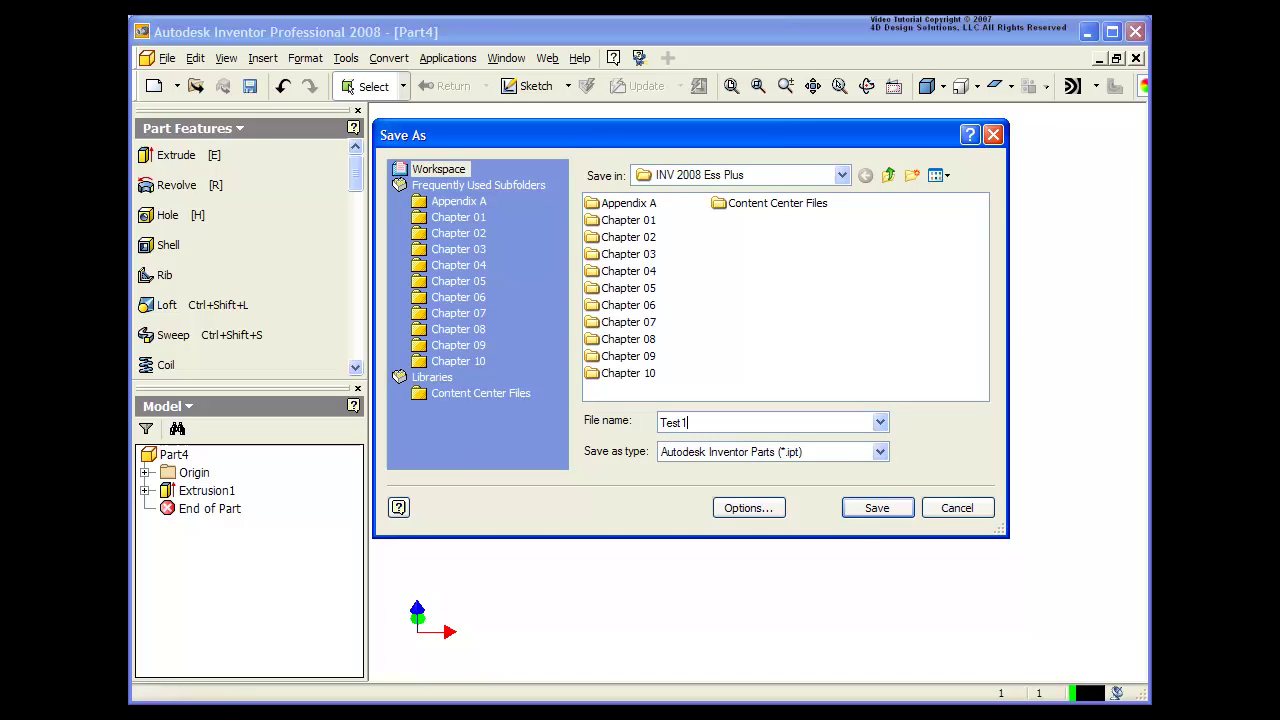
type("st1")
key("Return")
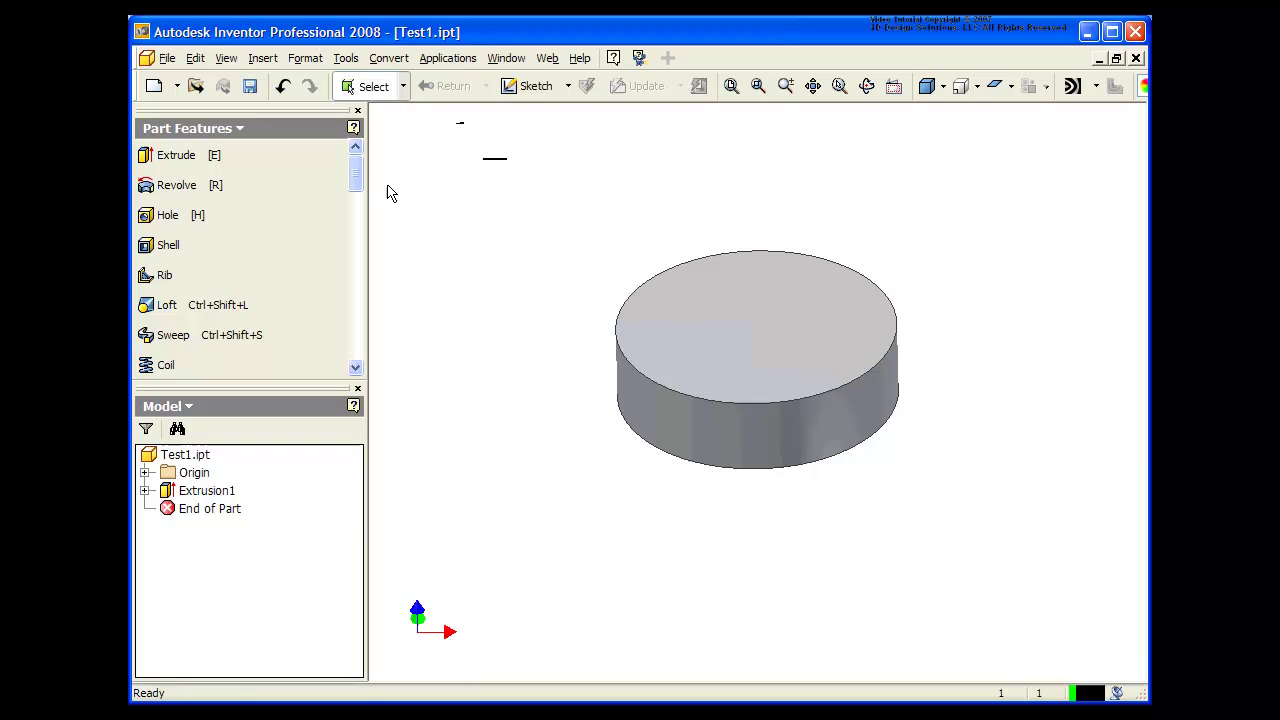
Step: Start a hole with Concentric placement on the disc's top face, using the disc's cylindrical side as the concentric reference
left_click(180, 220)
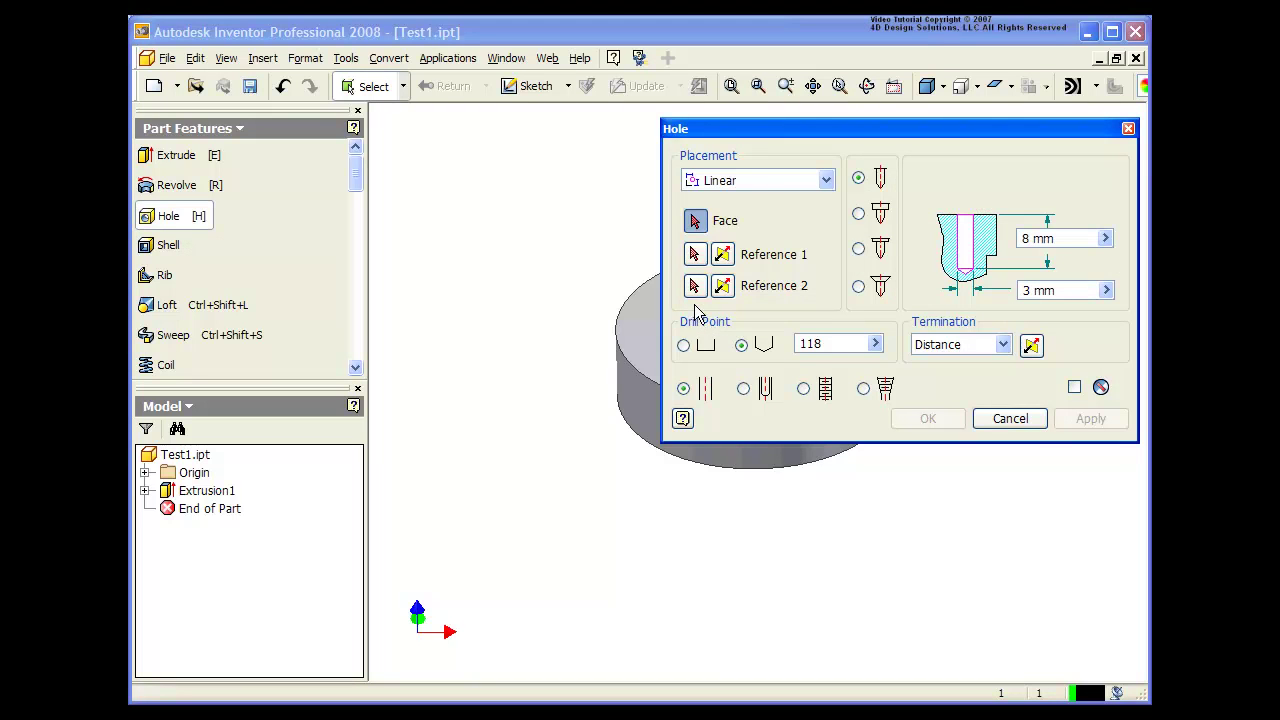
left_click(723, 184)
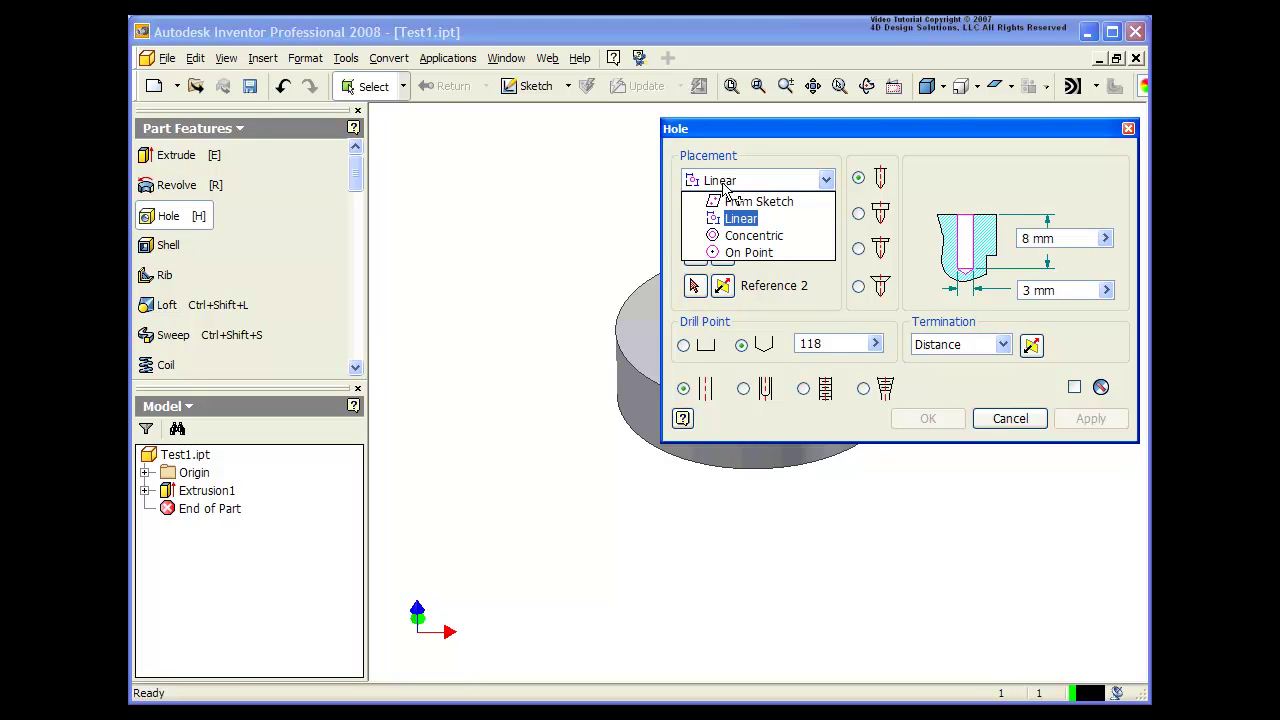
left_click(730, 236)
left_click(697, 254)
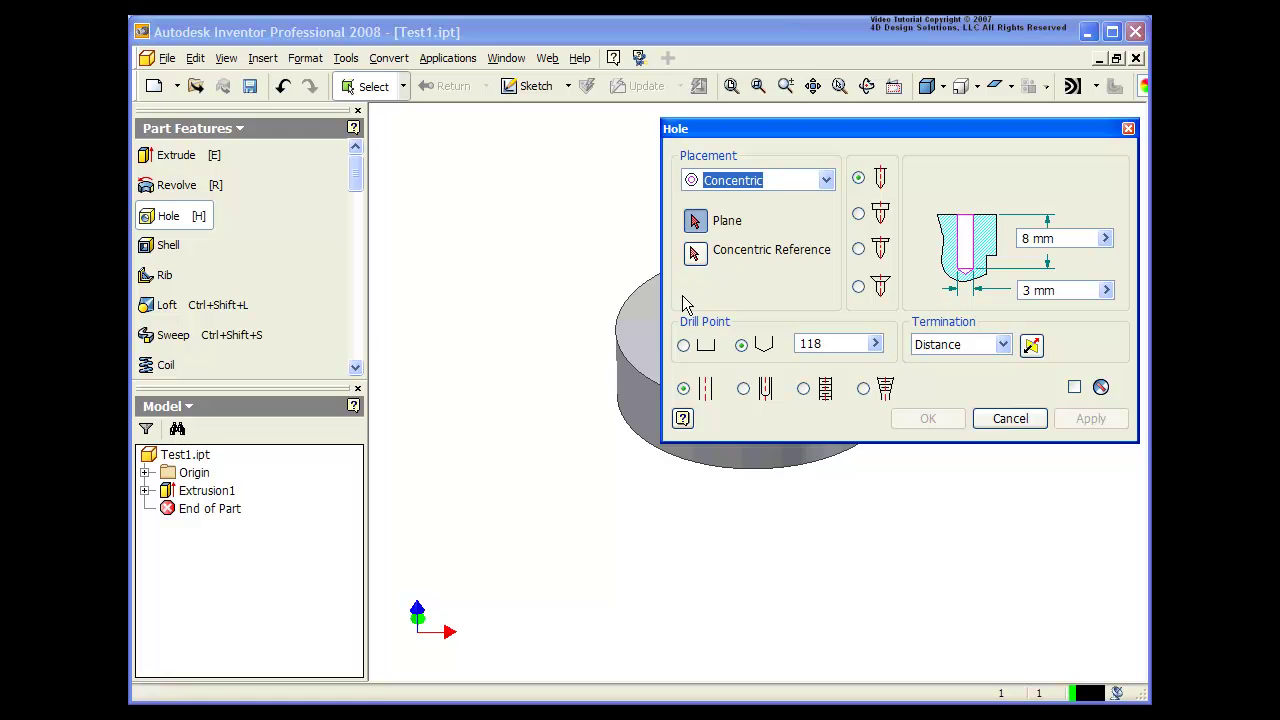
left_click(632, 363)
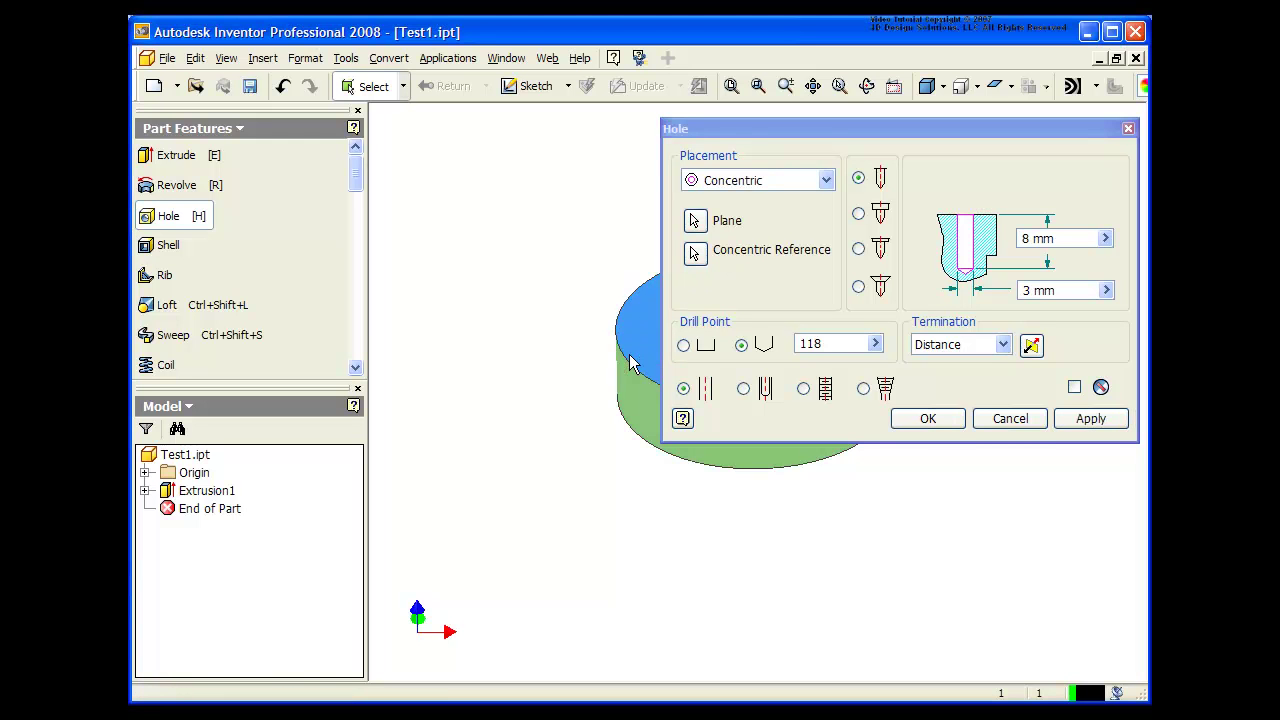
left_click_drag(751, 131, 171, 300)
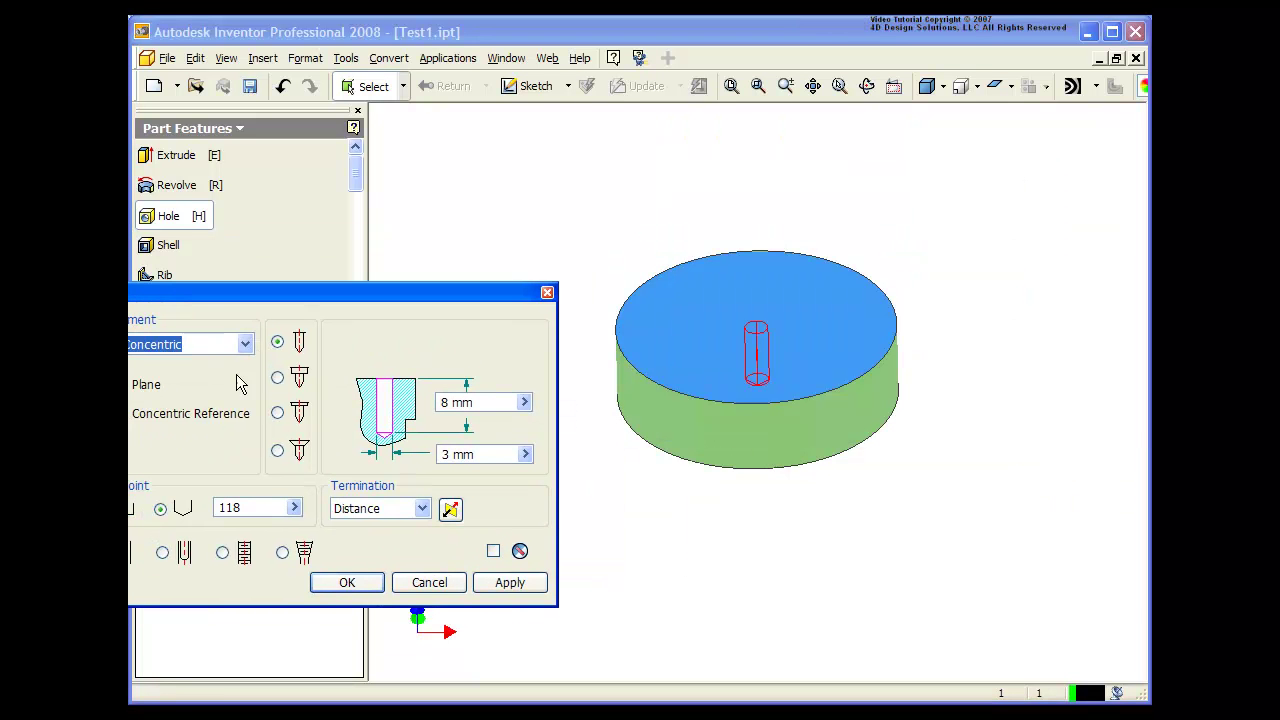
Step: Set the hole's diameter to 10 mm with Through All termination and create it
left_click_drag(498, 455, 422, 455)
type("10")
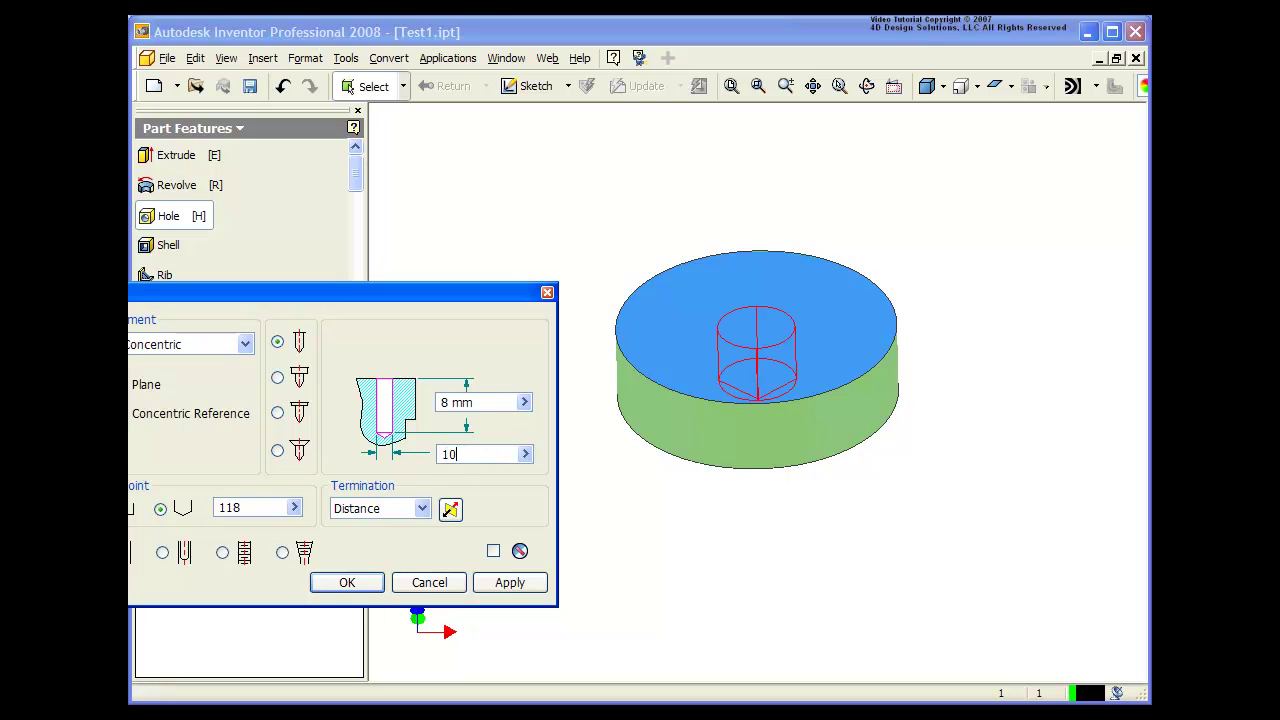
left_click(400, 508)
left_click(376, 543)
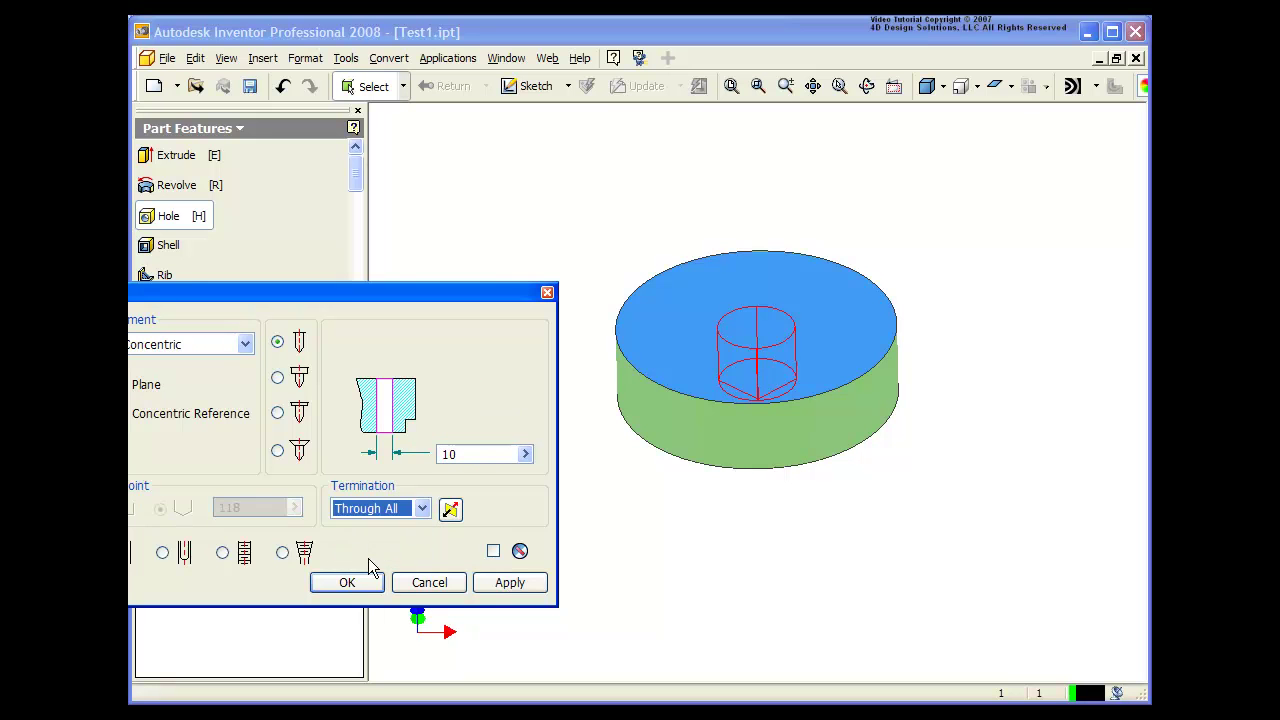
left_click(358, 582)
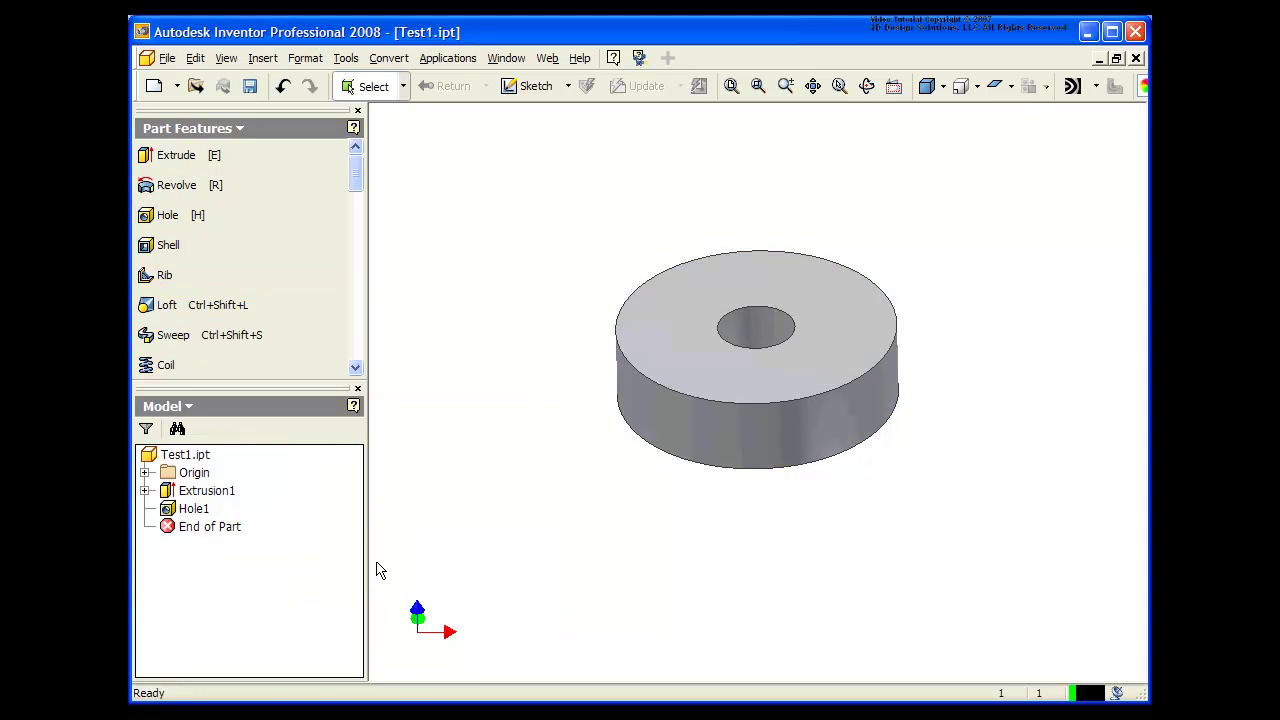
key("F4")
left_click_drag(880, 286, 874, 323)
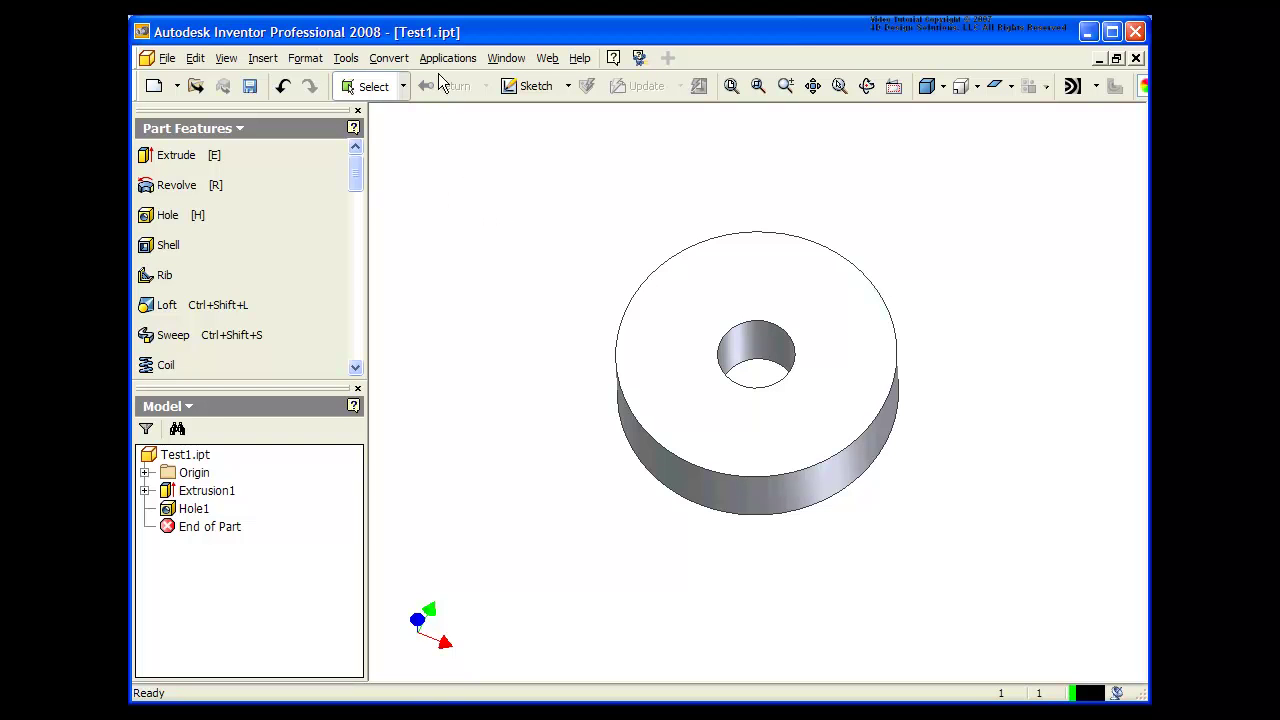
Step: Save the part under the new name Test2 in the INV 2008 Ess Plus folder
left_click(171, 64)
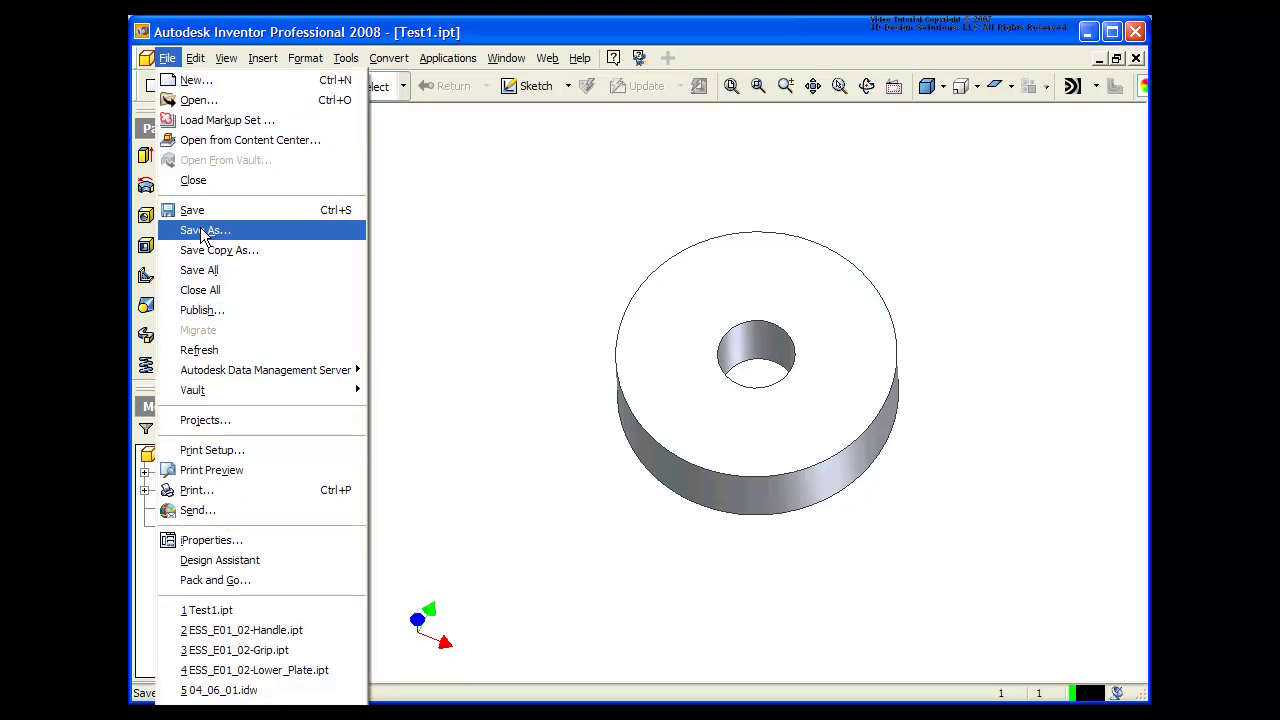
left_click(201, 229)
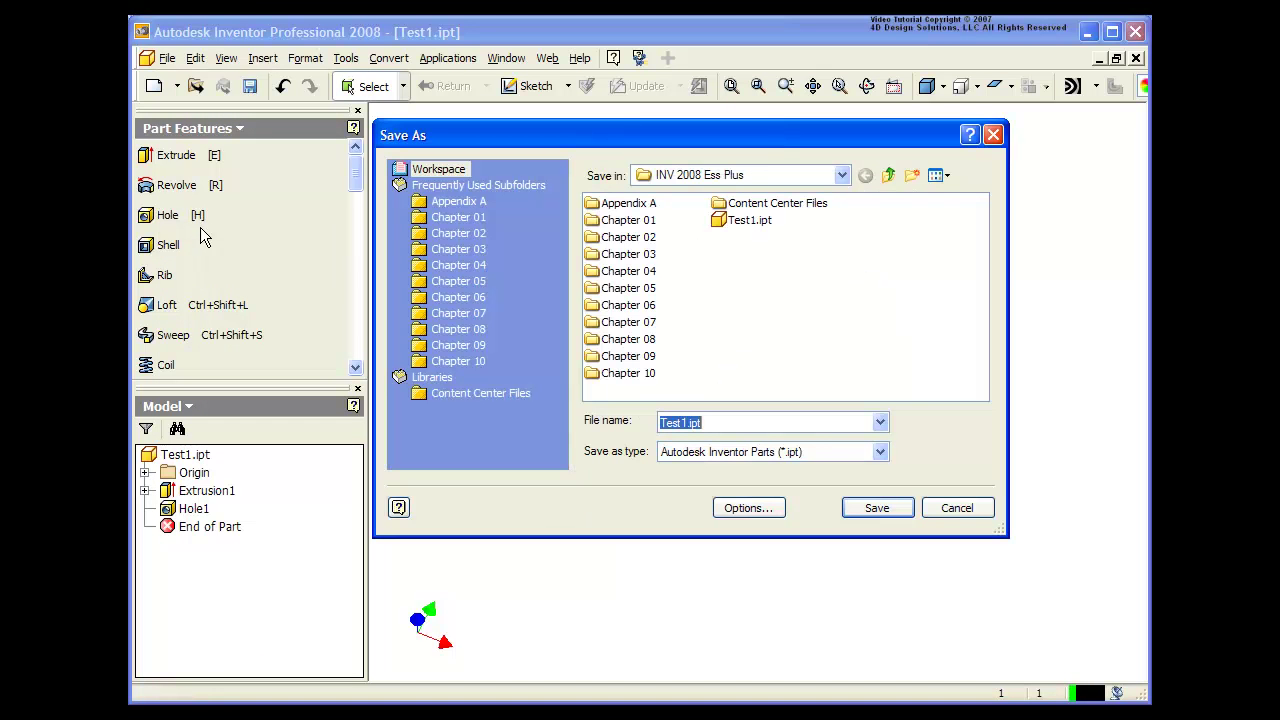
left_click(696, 421)
left_click(884, 507)
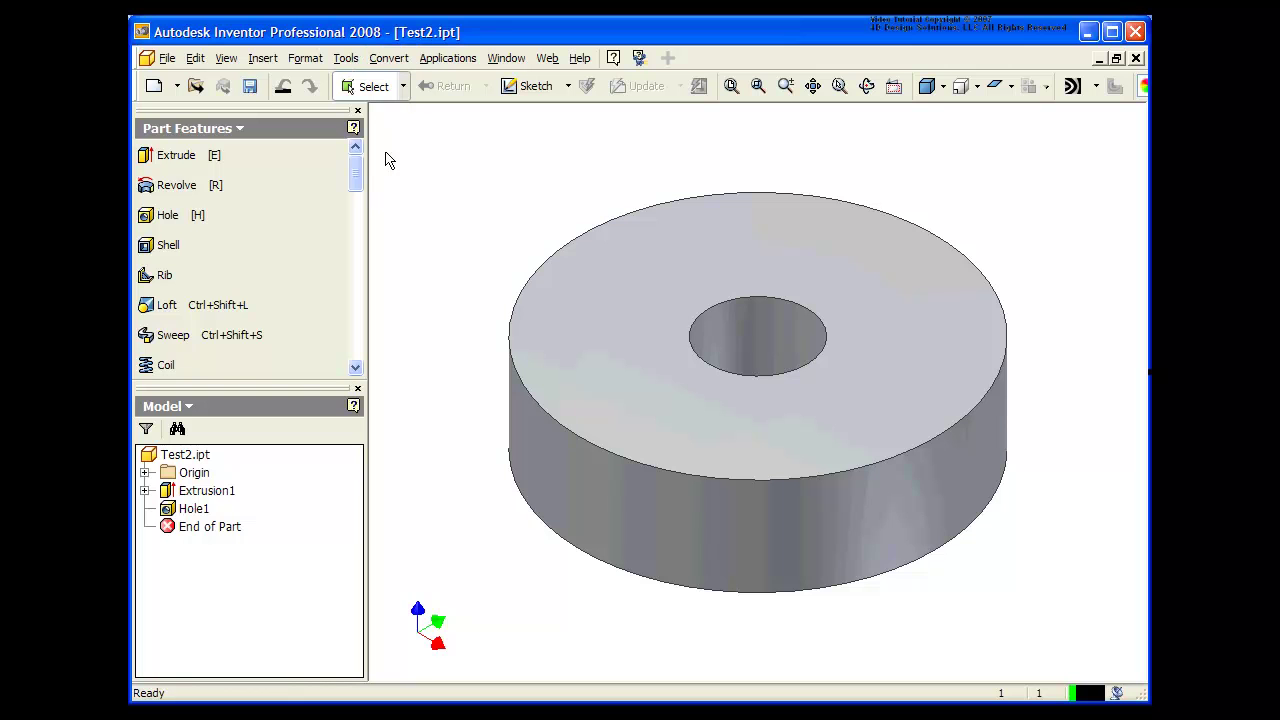
Step: Fillet the outer edge of the disc's top face with a constant 2 mm radius
scroll(357, 185, "down", 3)
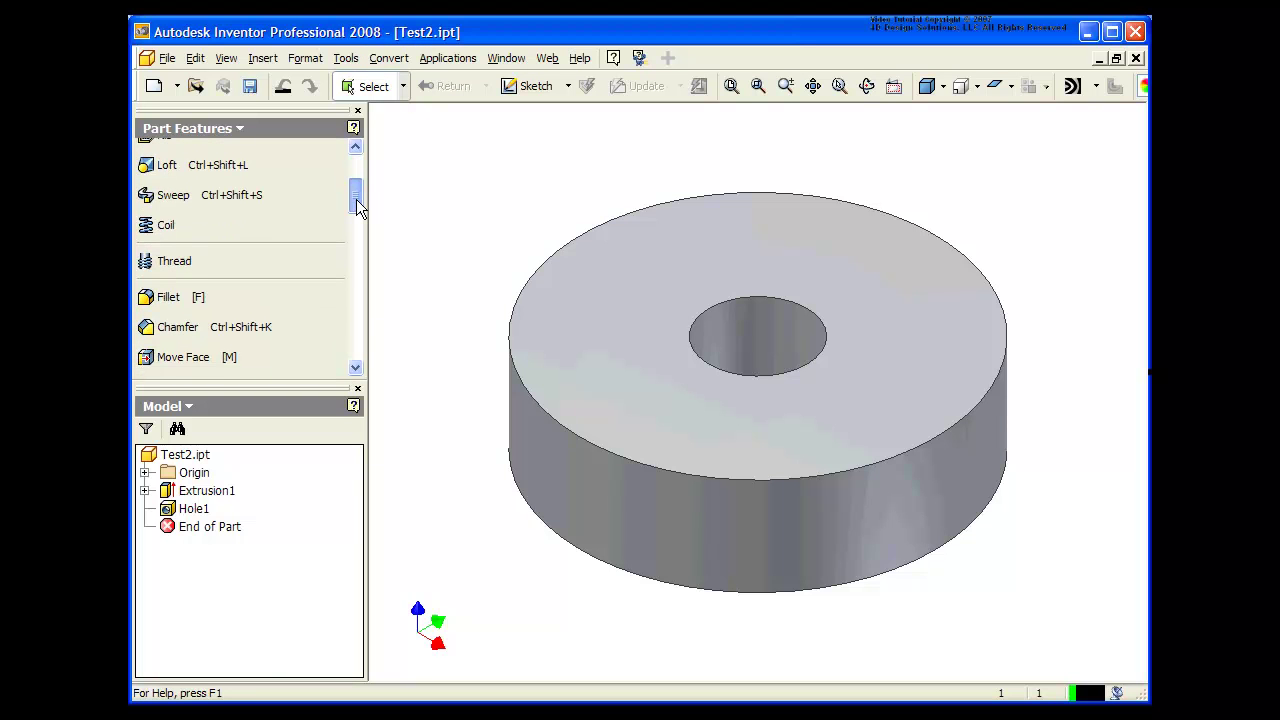
left_click(206, 297)
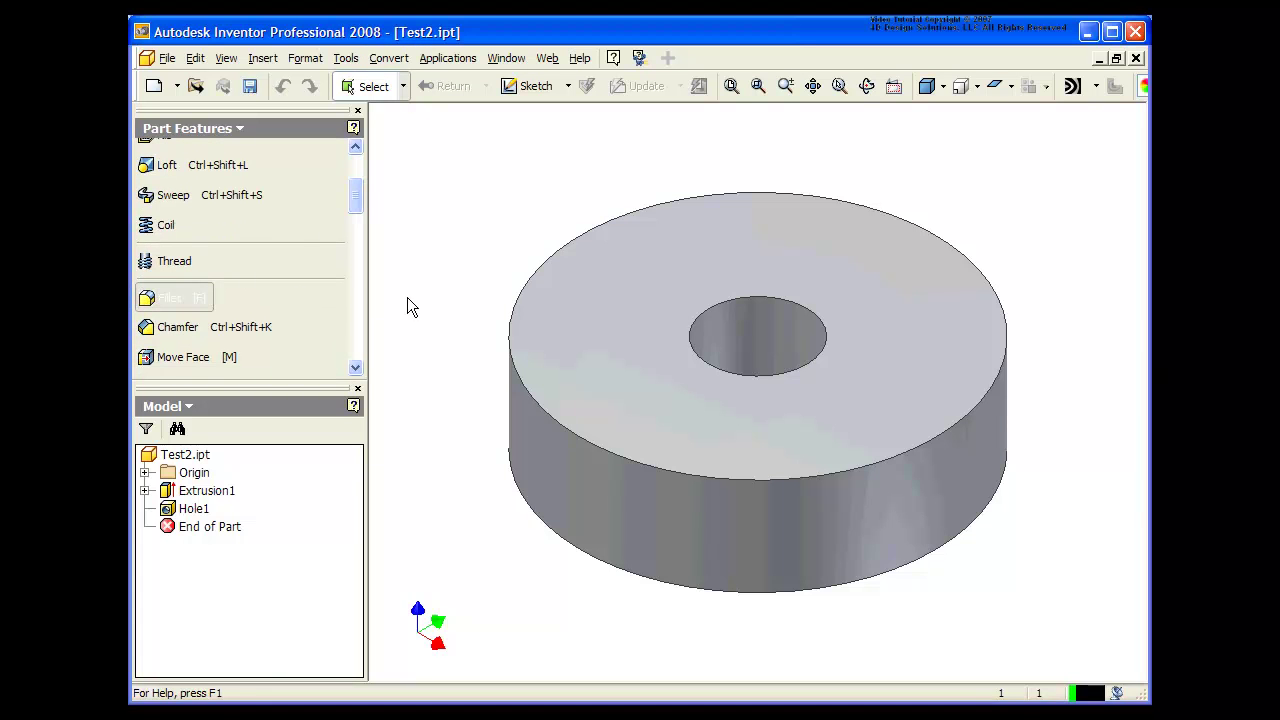
left_click(530, 408)
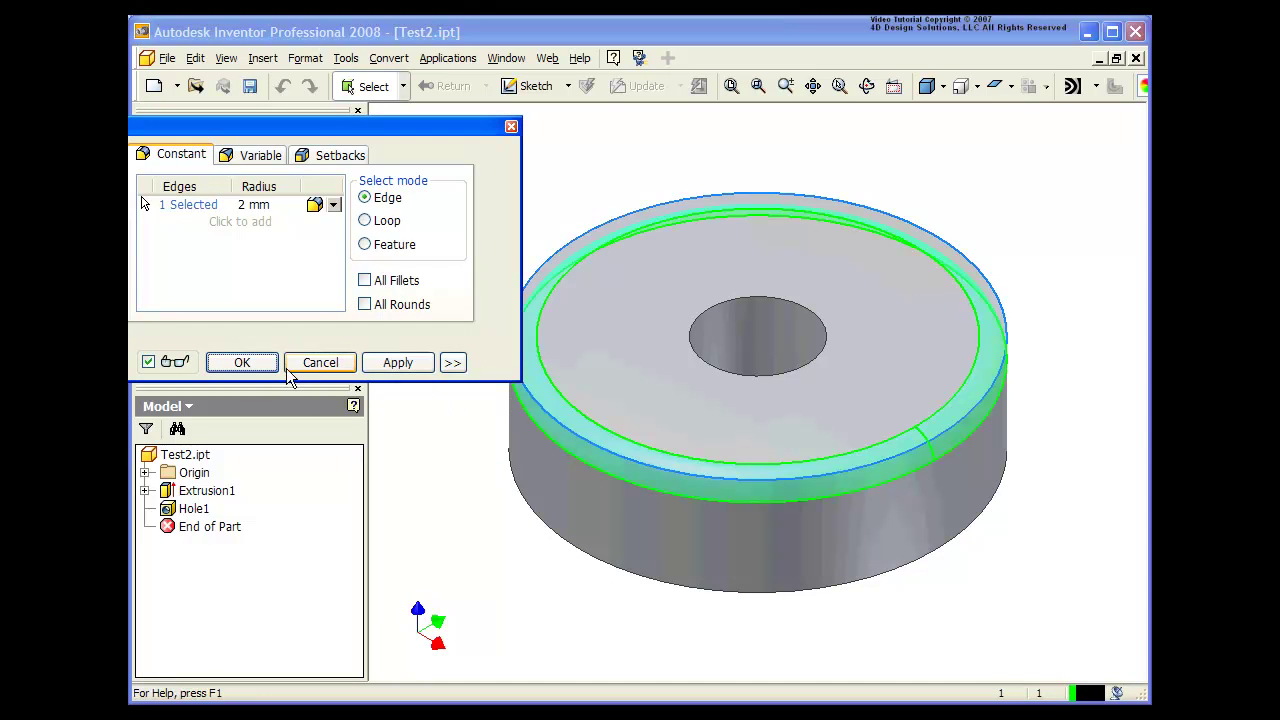
left_click(254, 362)
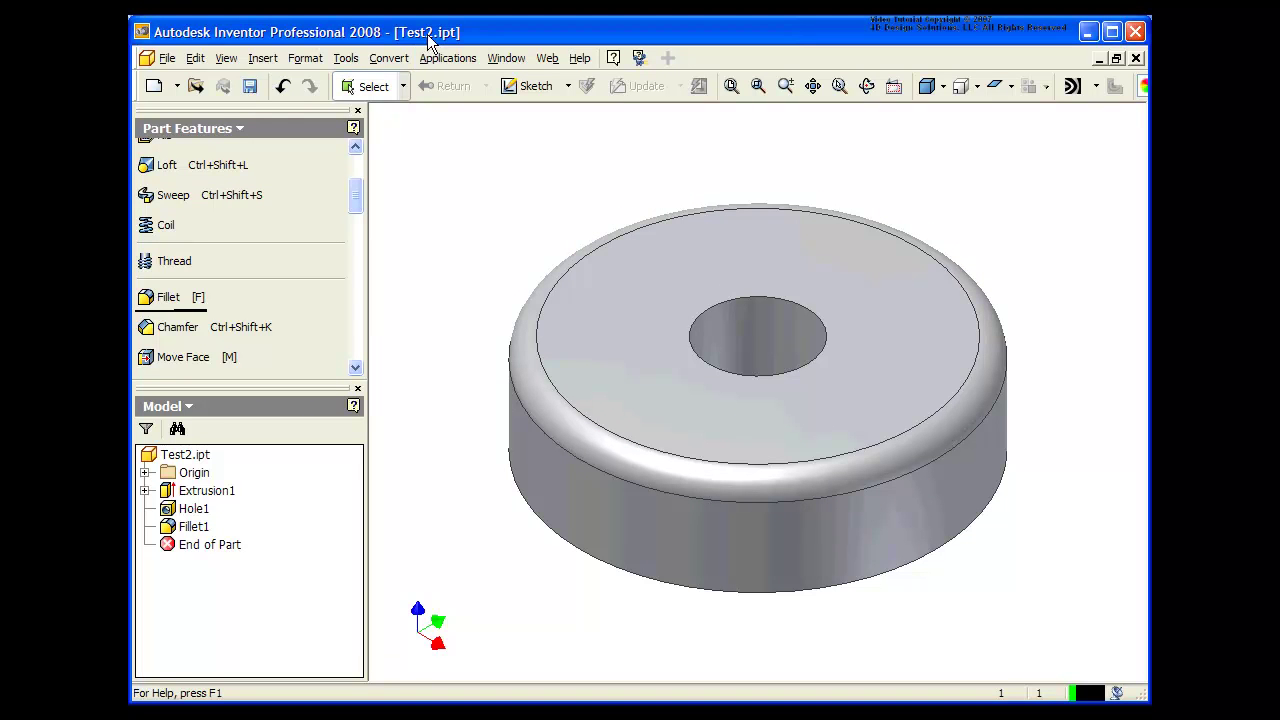
Step: Save a copy of the filleted part as Test3 in the INV 2008 Ess Plus folder, and close Test2 without saving its changes
left_click(167, 58)
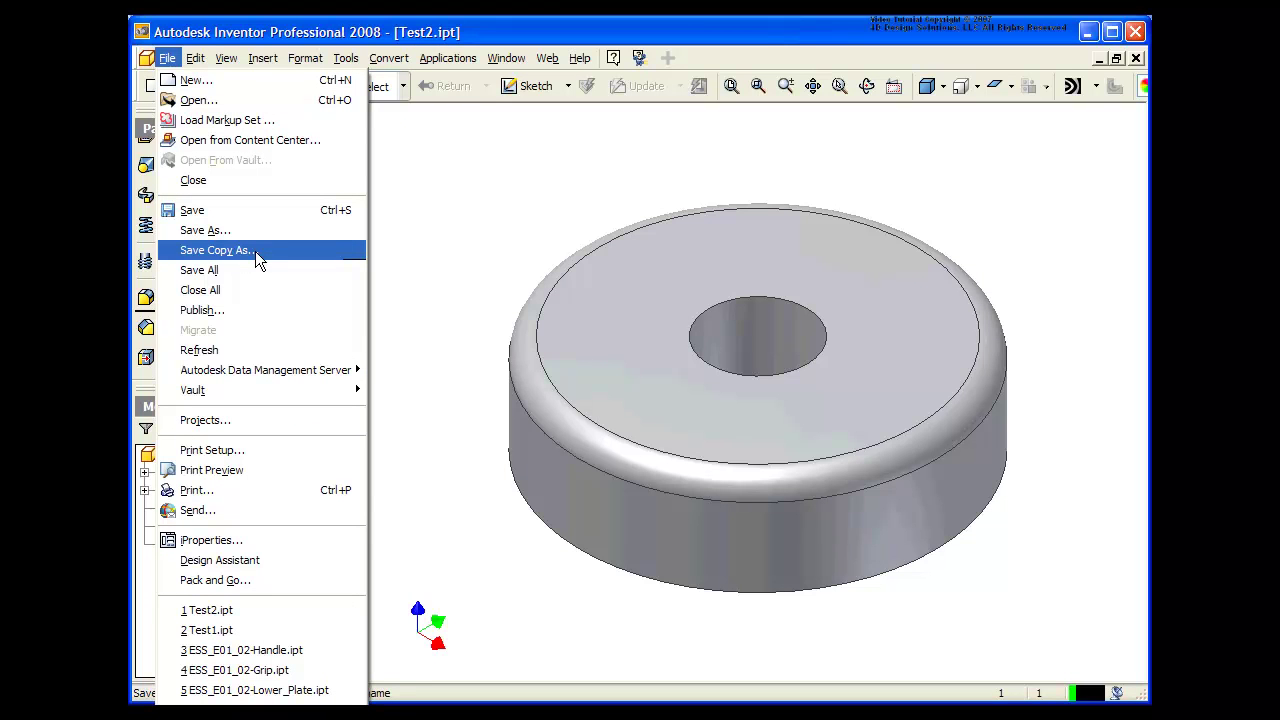
left_click(255, 251)
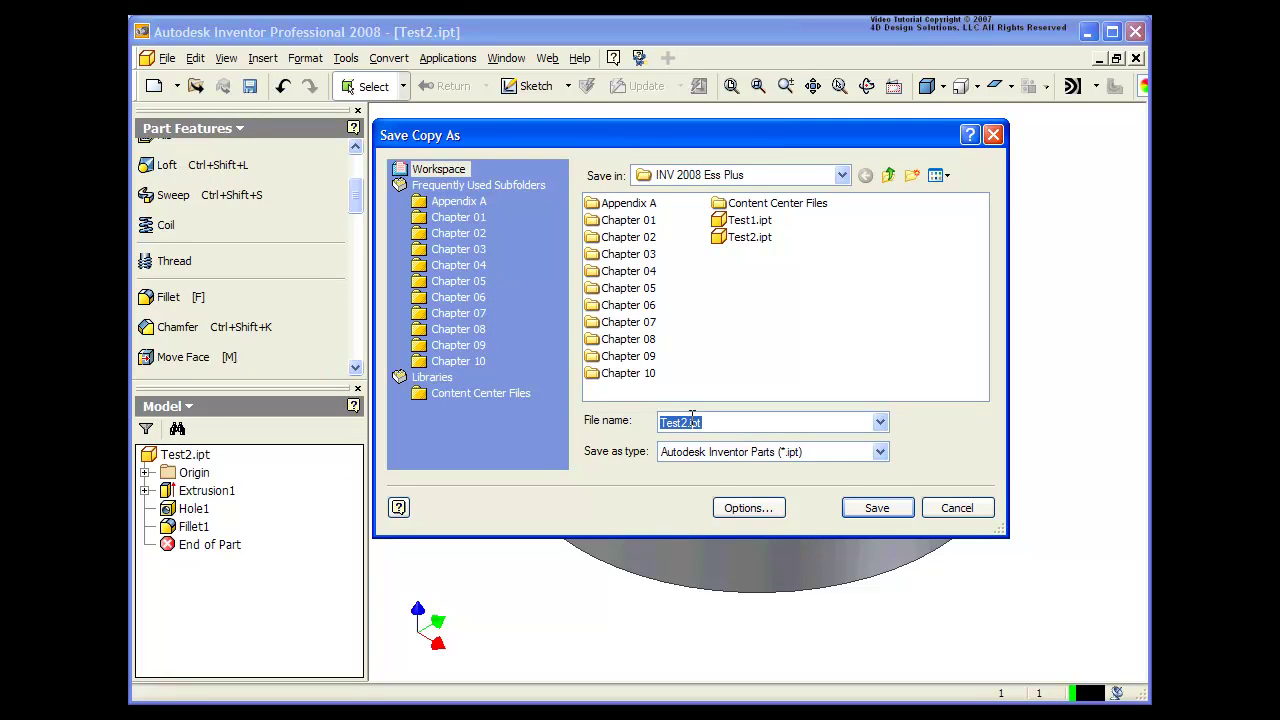
left_click(684, 424)
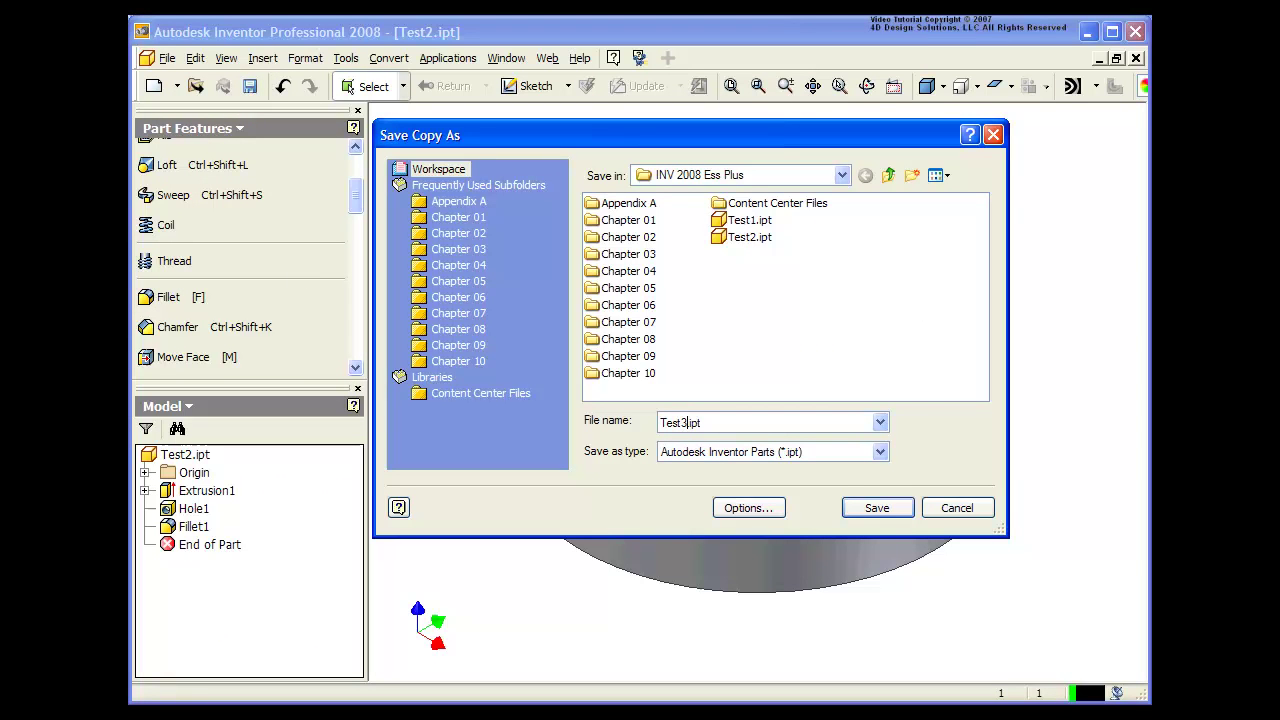
left_click(882, 511)
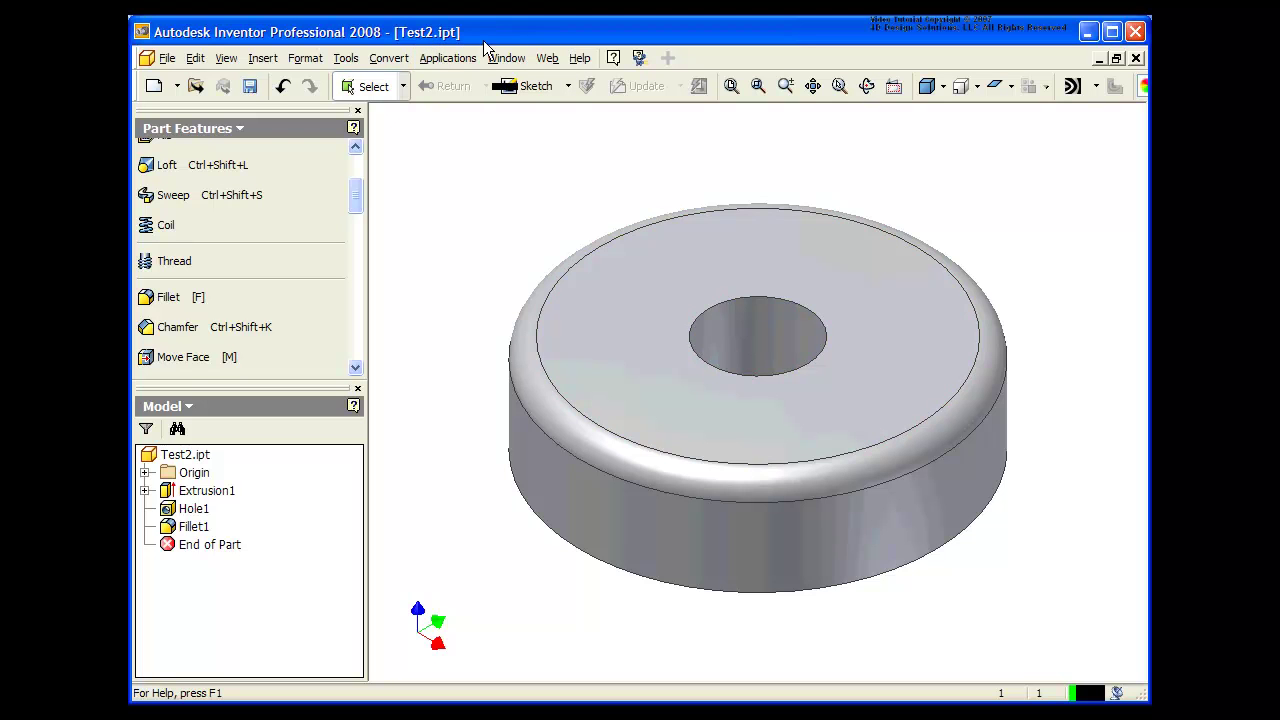
left_click(1137, 60)
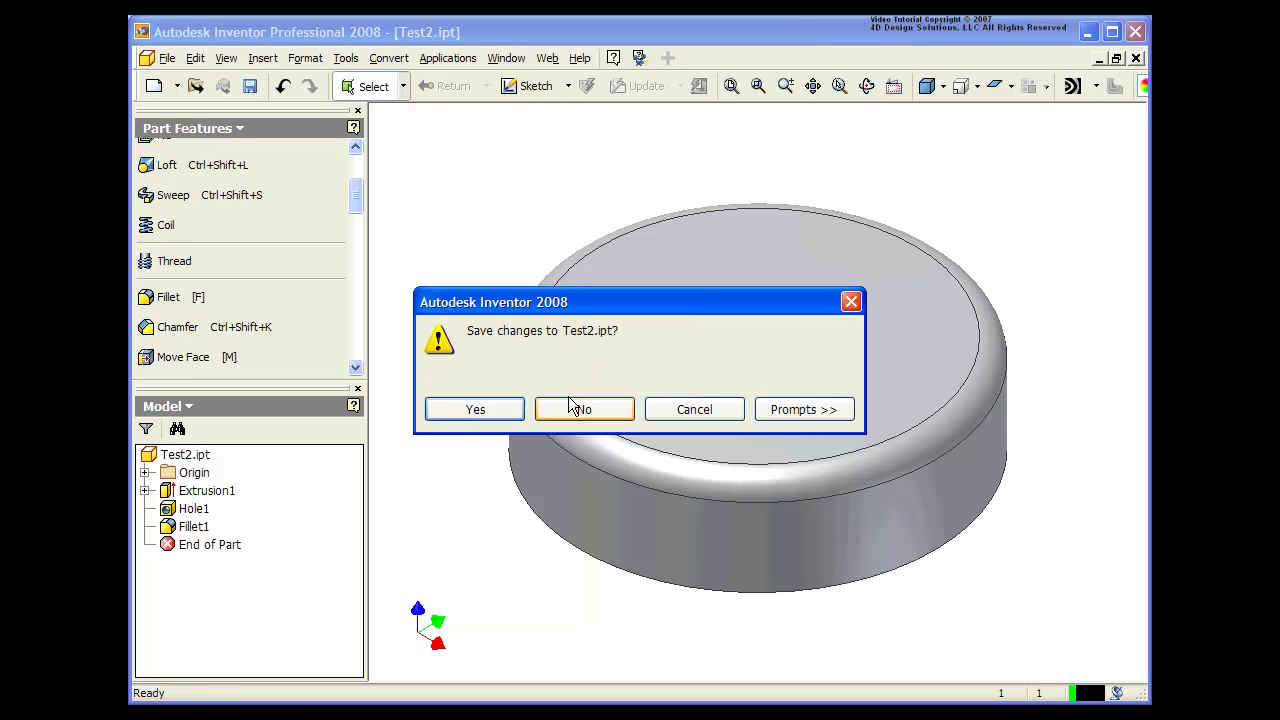
left_click(580, 412)
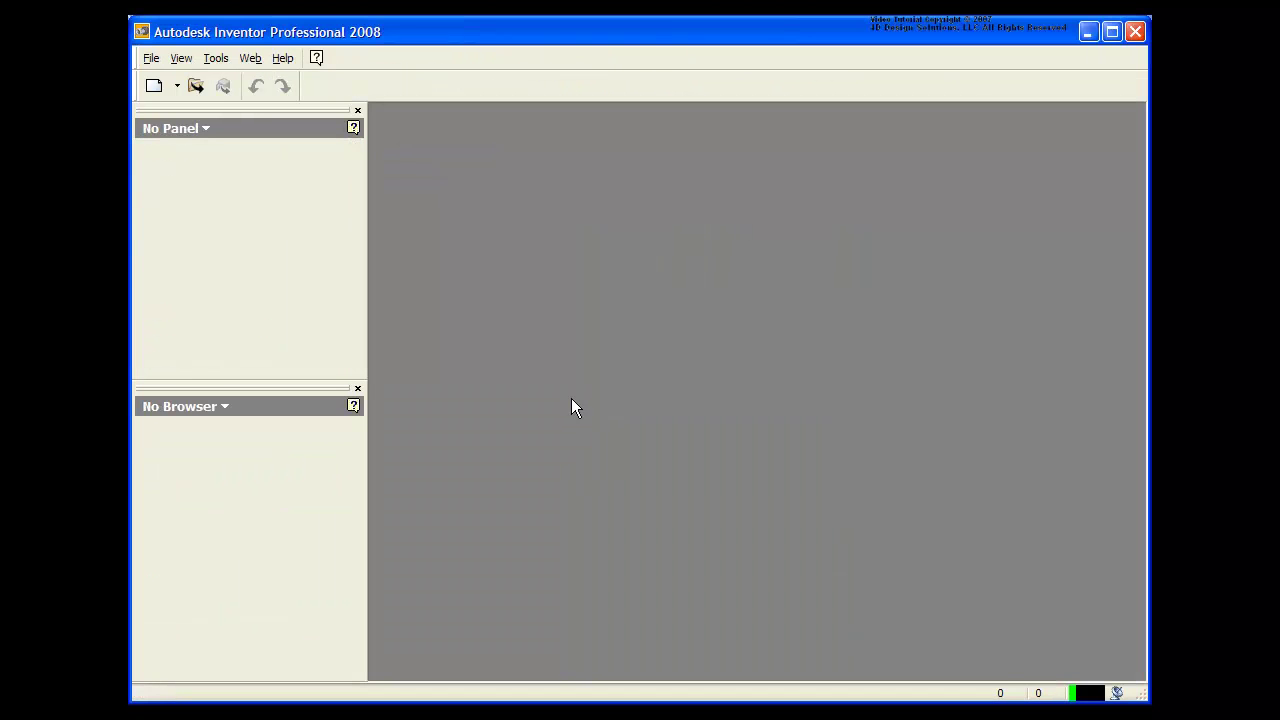
Step: Open Test1, Test2 and Test3 together from the INV 2008 Ess Plus folder
left_click(197, 88)
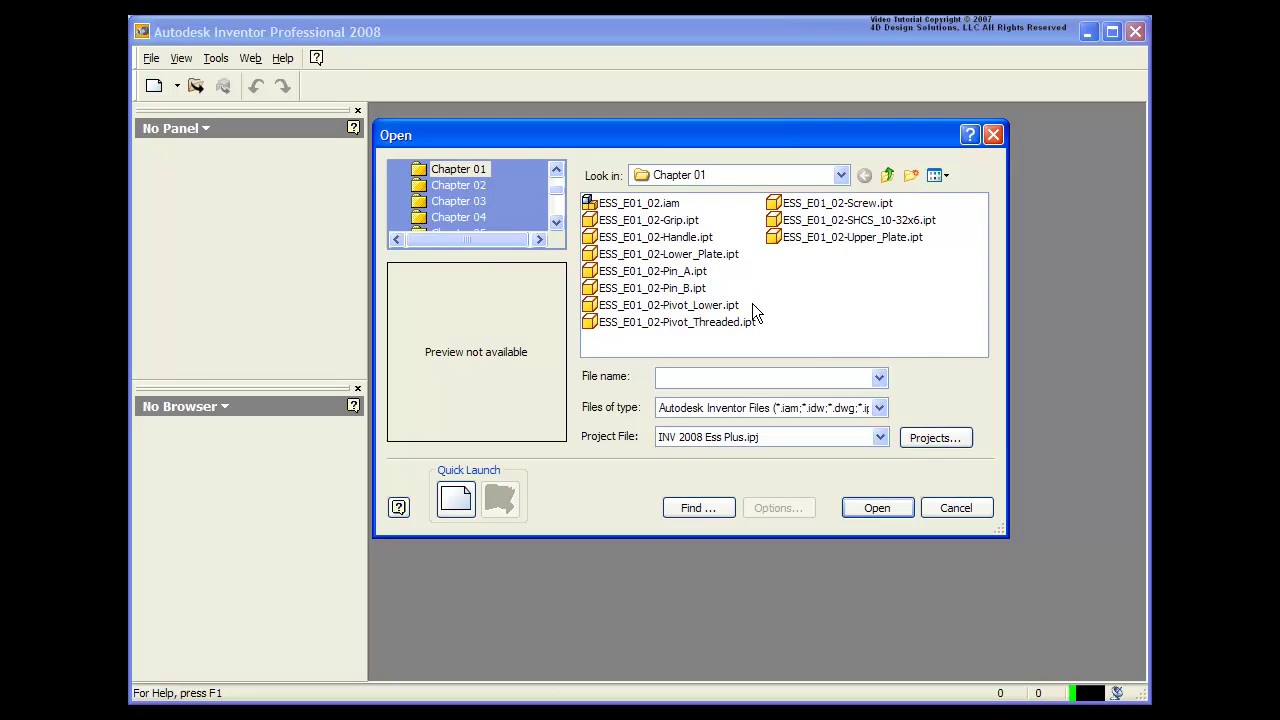
left_click(888, 180)
left_click(888, 176)
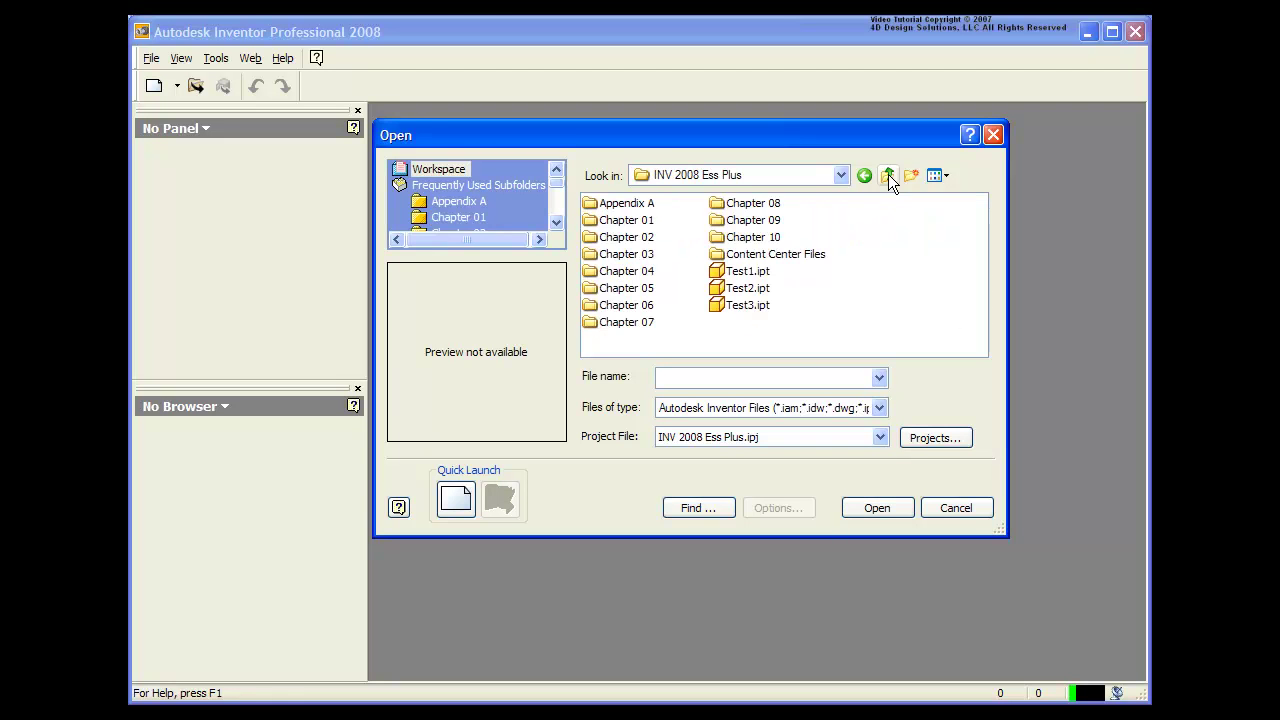
left_click(760, 271)
left_click(758, 290, "ctrl")
left_click(758, 307, "ctrl")
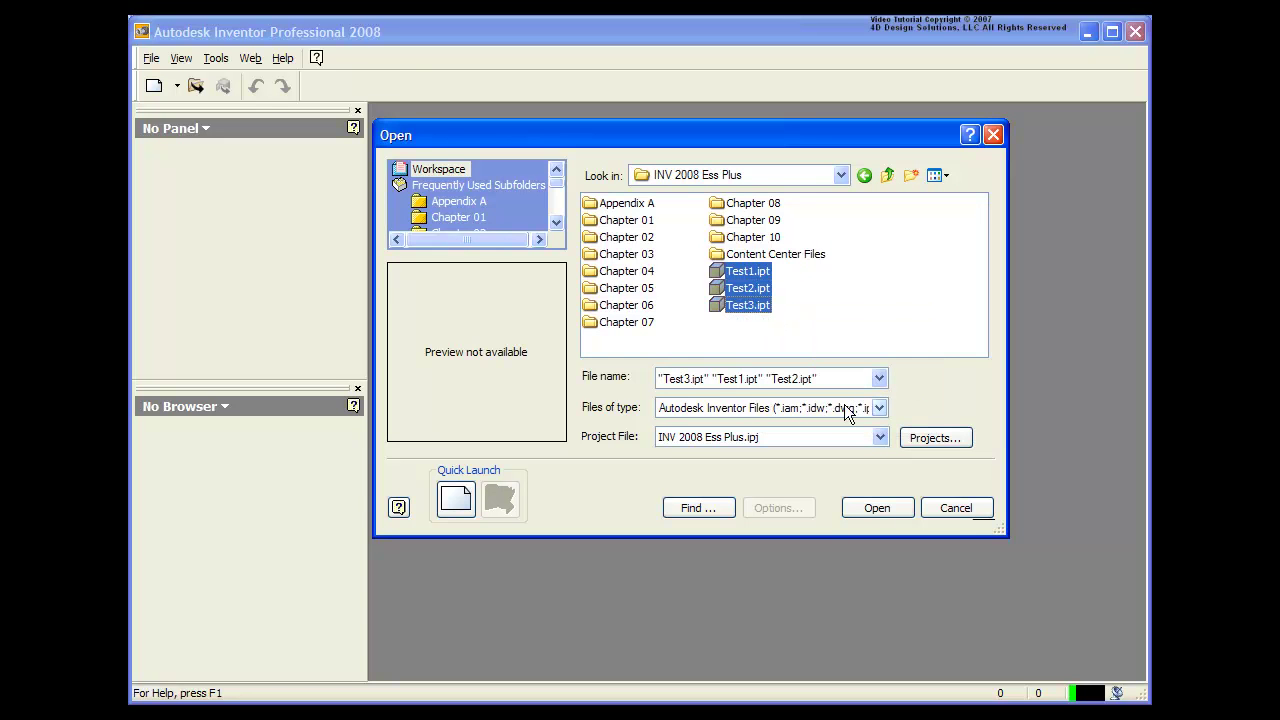
left_click(870, 510)
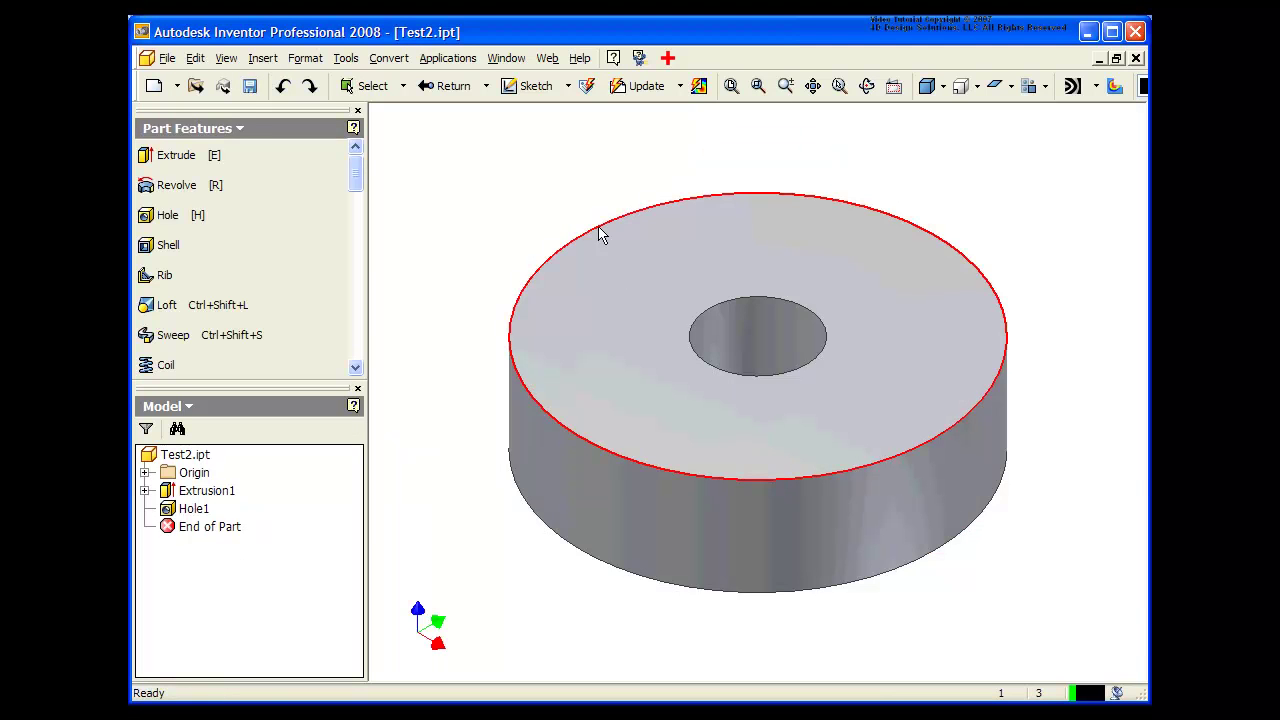
Step: Switch to the open Test1 part to examine its disc from another angle, and close that file
left_click(516, 58)
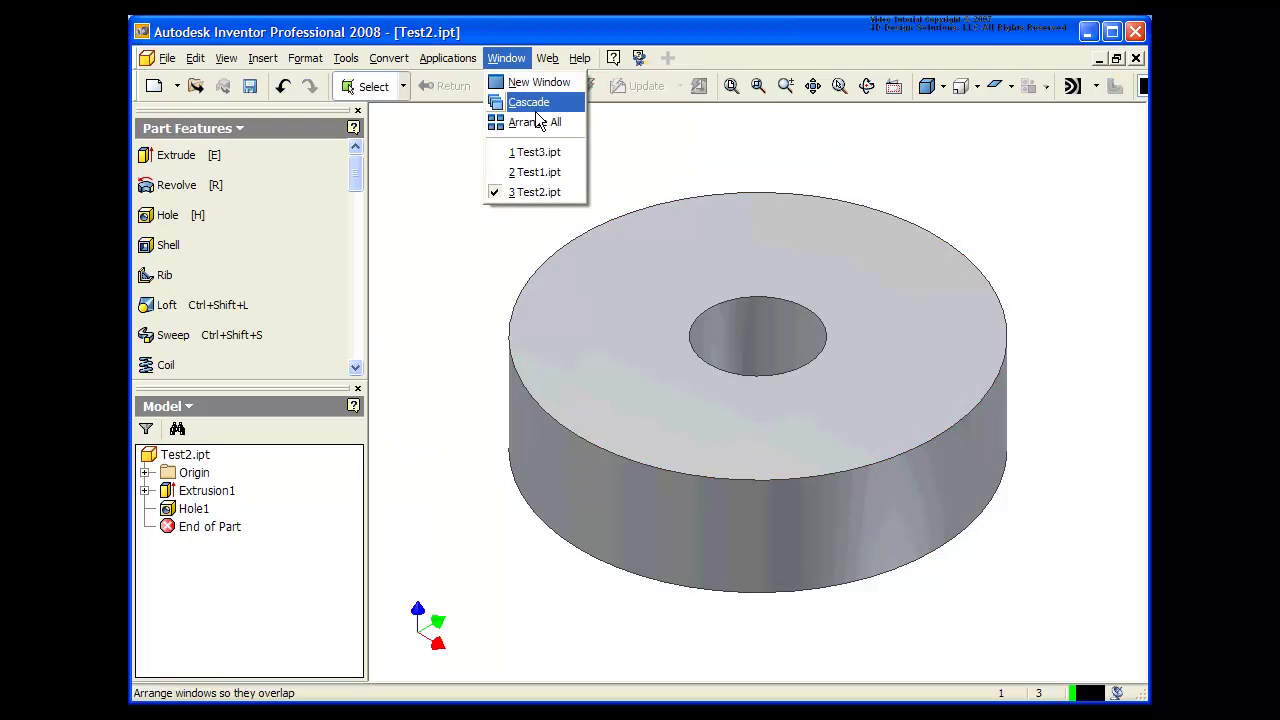
left_click(545, 172)
key("F4")
left_click_drag(811, 451, 798, 385)
key("F6")
key("Escape")
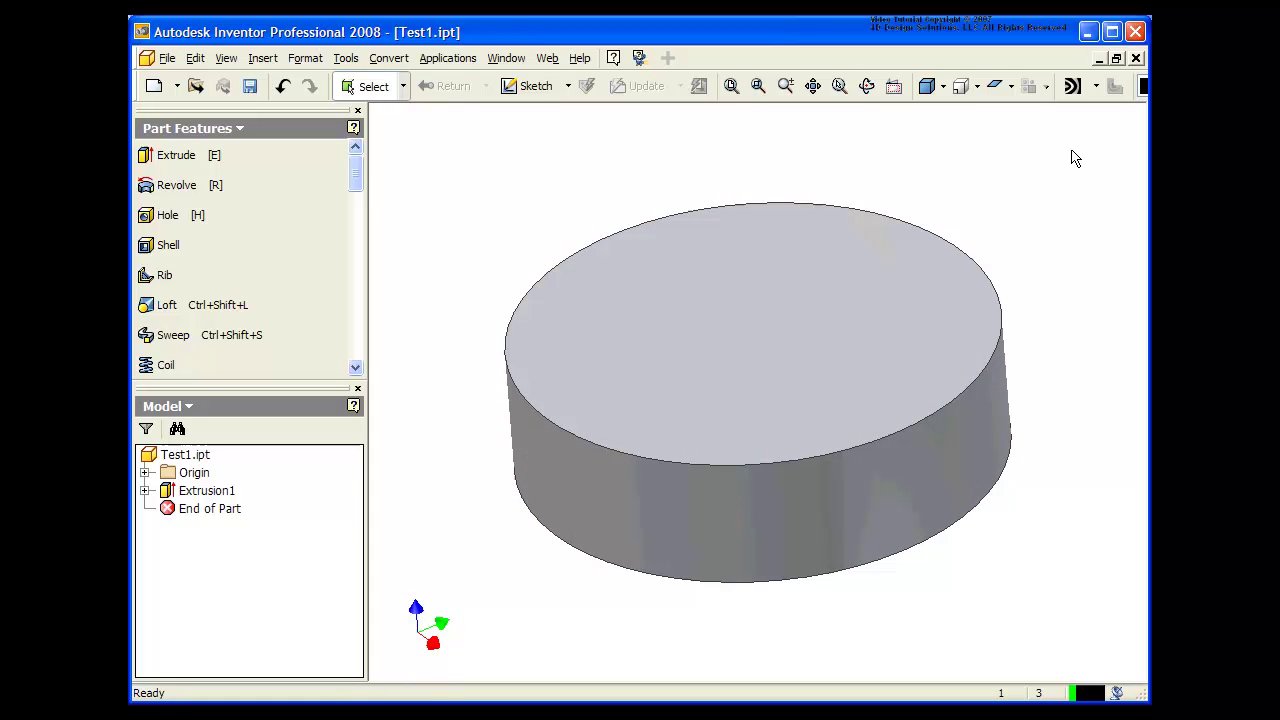
left_click(1136, 58)
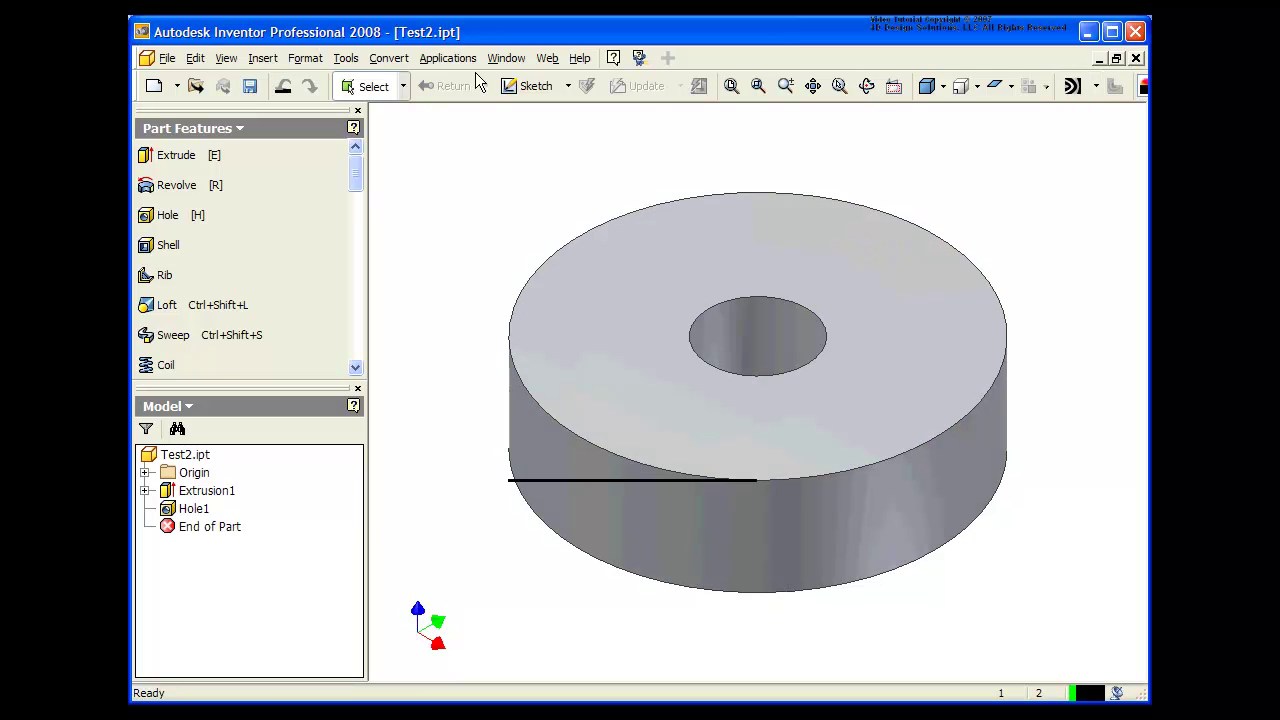
Step: Examine the Test2 disc and its hole from another angle, and close that file
key("F4")
mouse_move(716, 338)
left_mouse_down()
mouse_move(717, 393)
mouse_move(715, 356)
left_mouse_up()
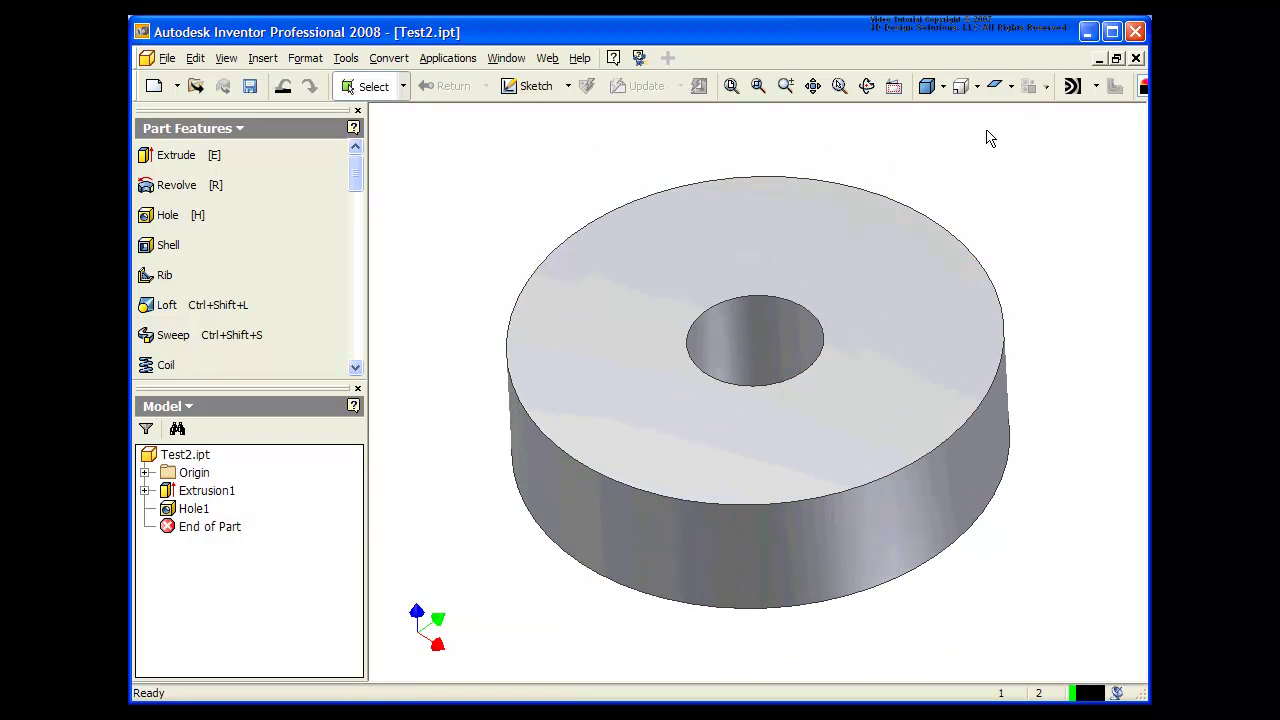
left_click(1137, 58)
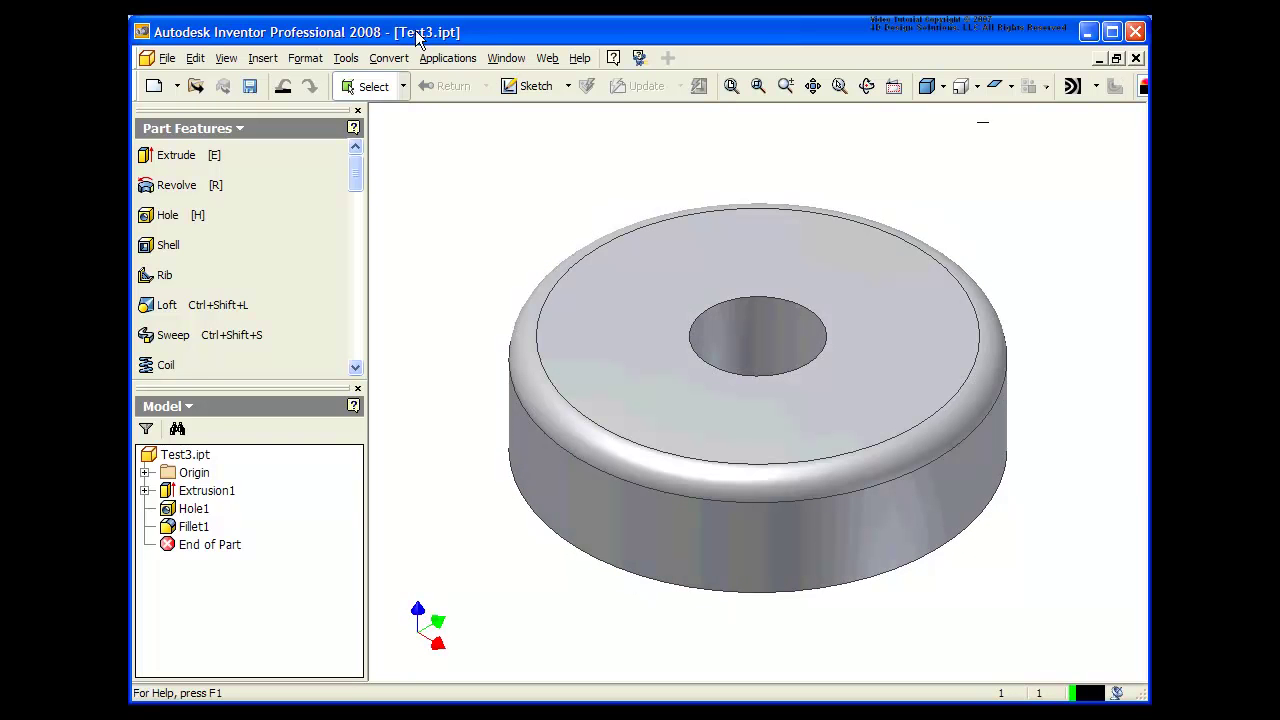
Step: Start a new sketch on the top face of the filleted disc in Test3
key("F4")
mouse_move(747, 350)
left_mouse_down()
mouse_move(731, 429)
mouse_move(729, 349)
left_mouse_up()
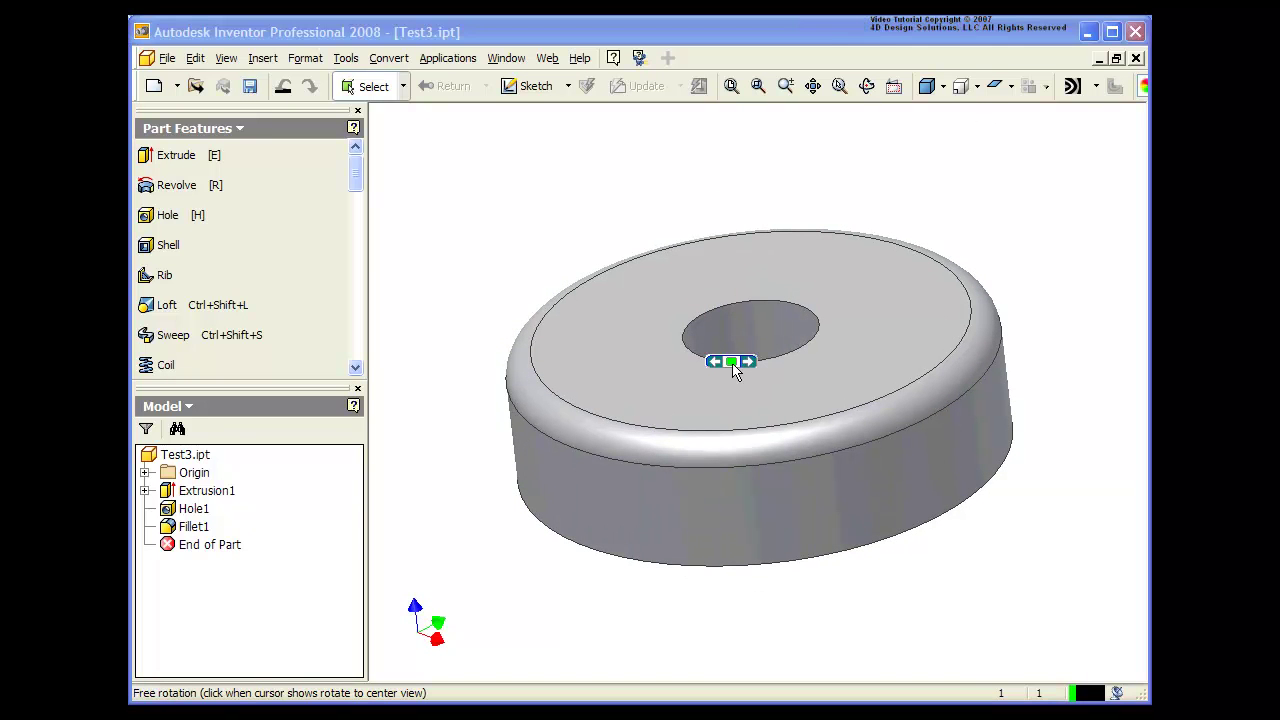
key("Escape")
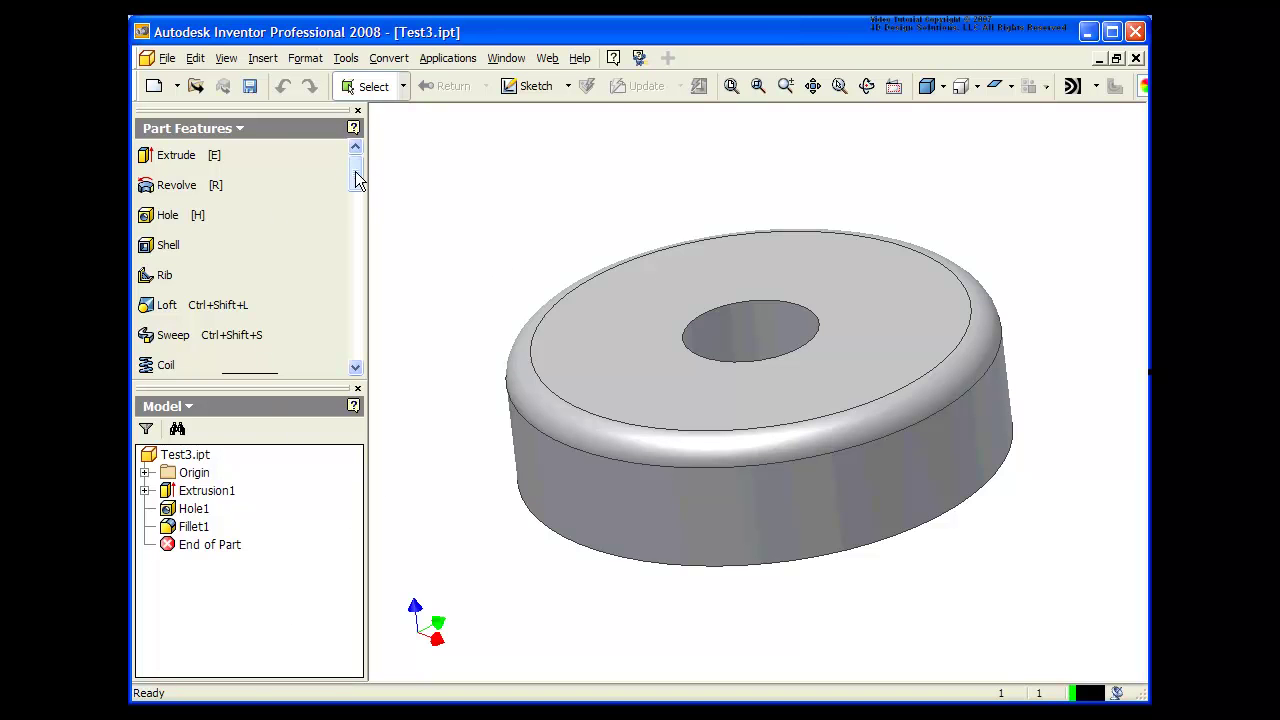
left_click(524, 90)
left_click(640, 368)
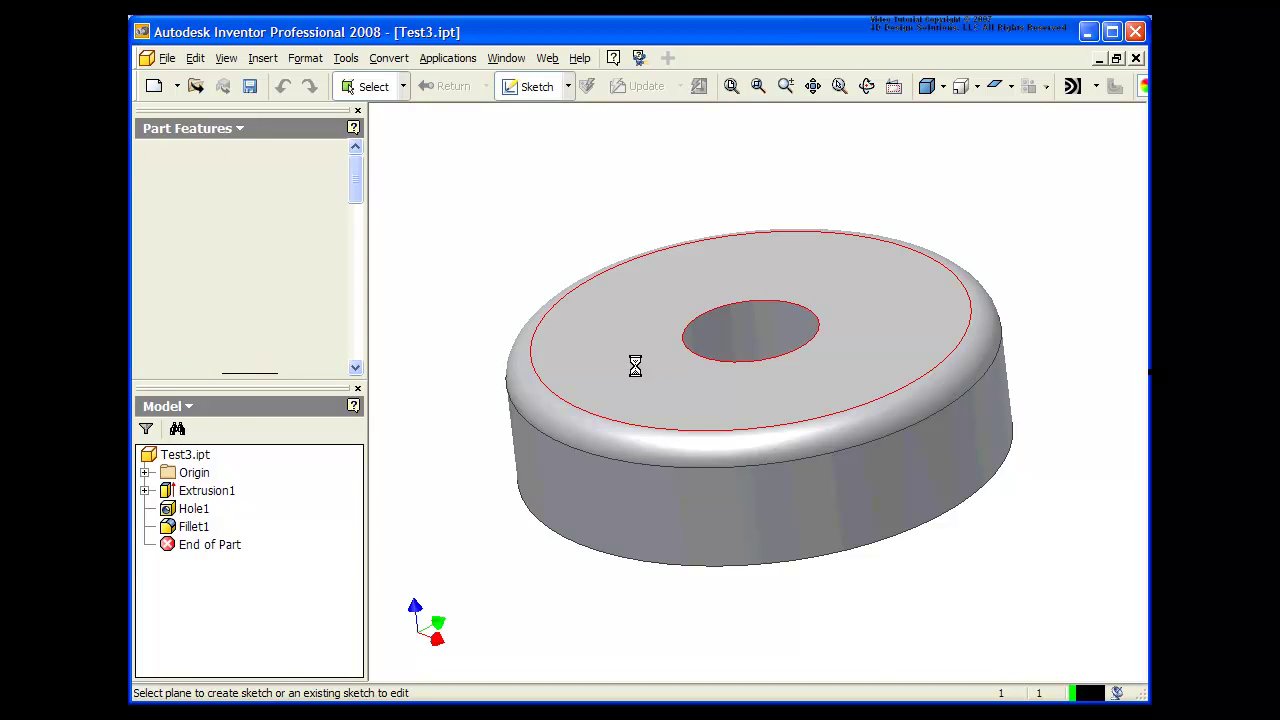
Step: Sketch two connected lines on the disc's top face, forming an open V in front of the hole, and end the Line command
left_click(172, 156)
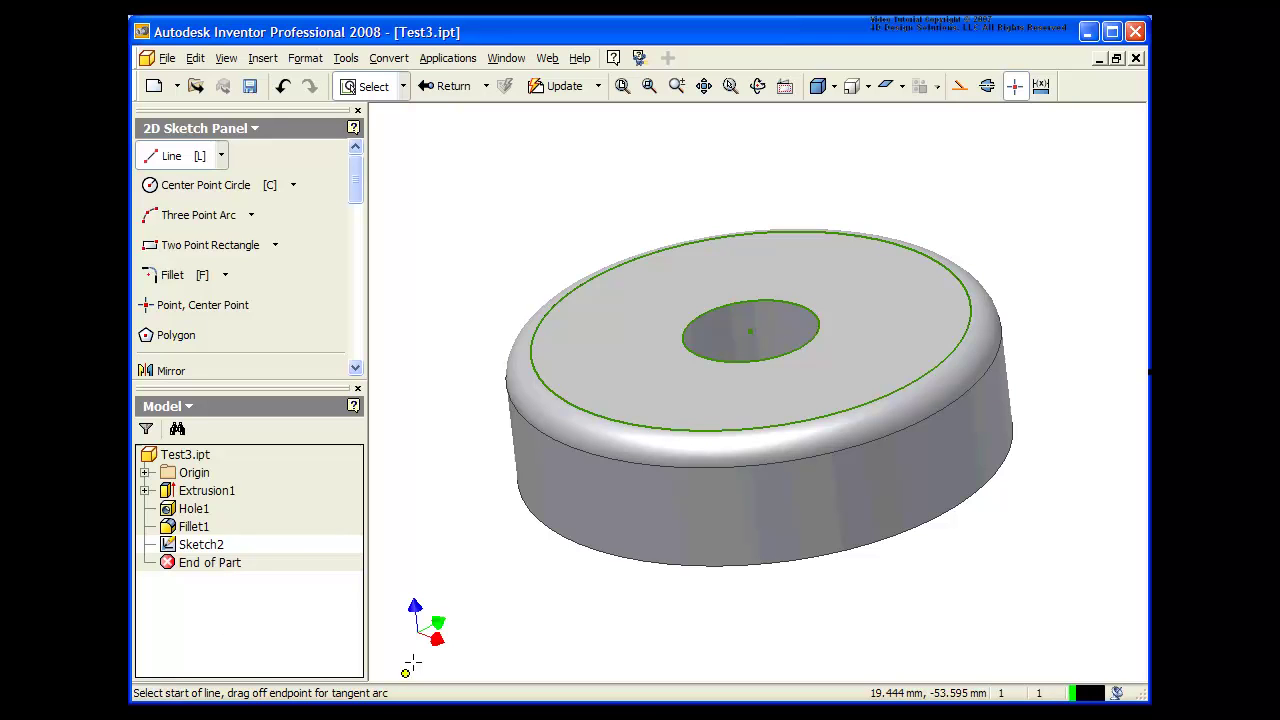
left_click(591, 325)
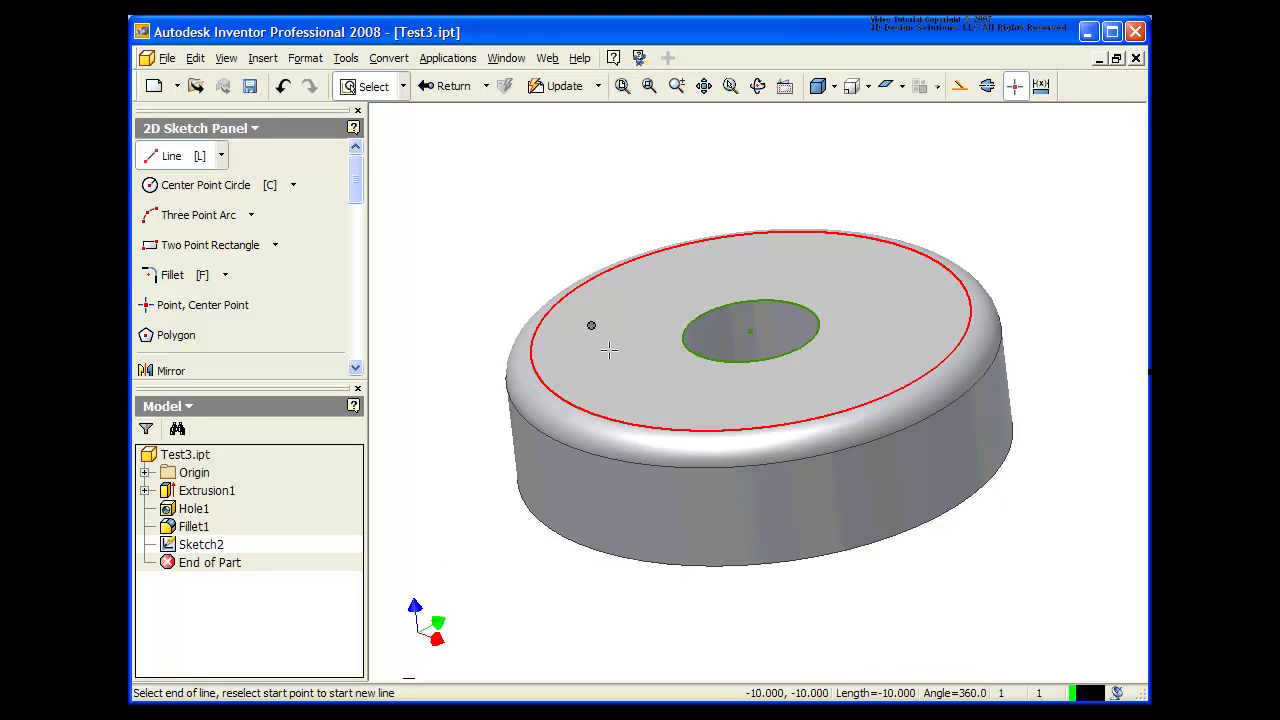
left_click(660, 405)
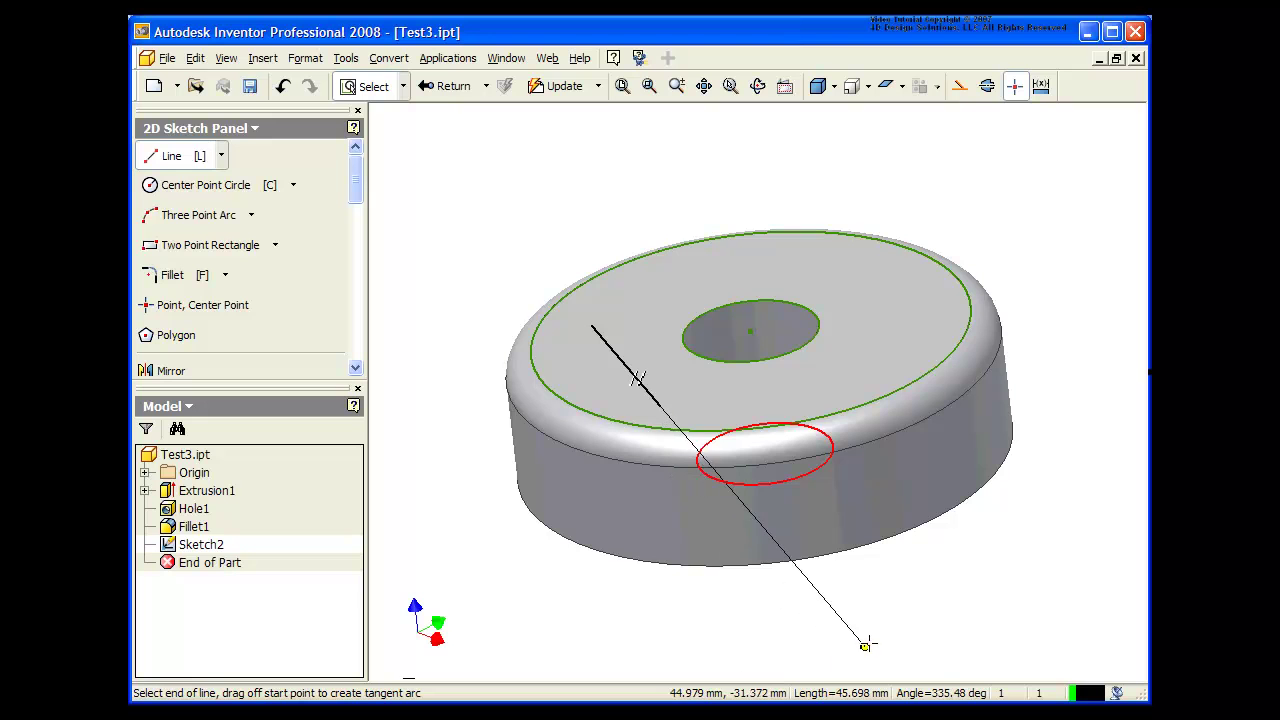
left_click(830, 392)
right_click(822, 376)
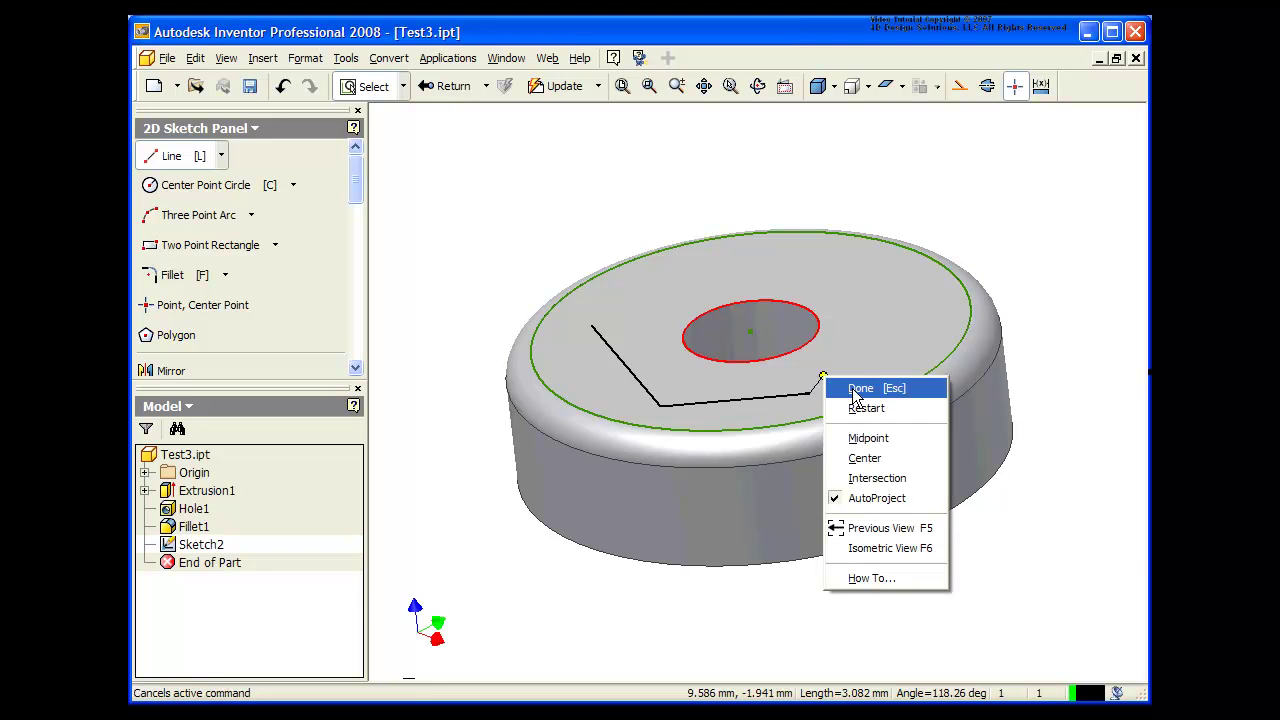
left_click(857, 391)
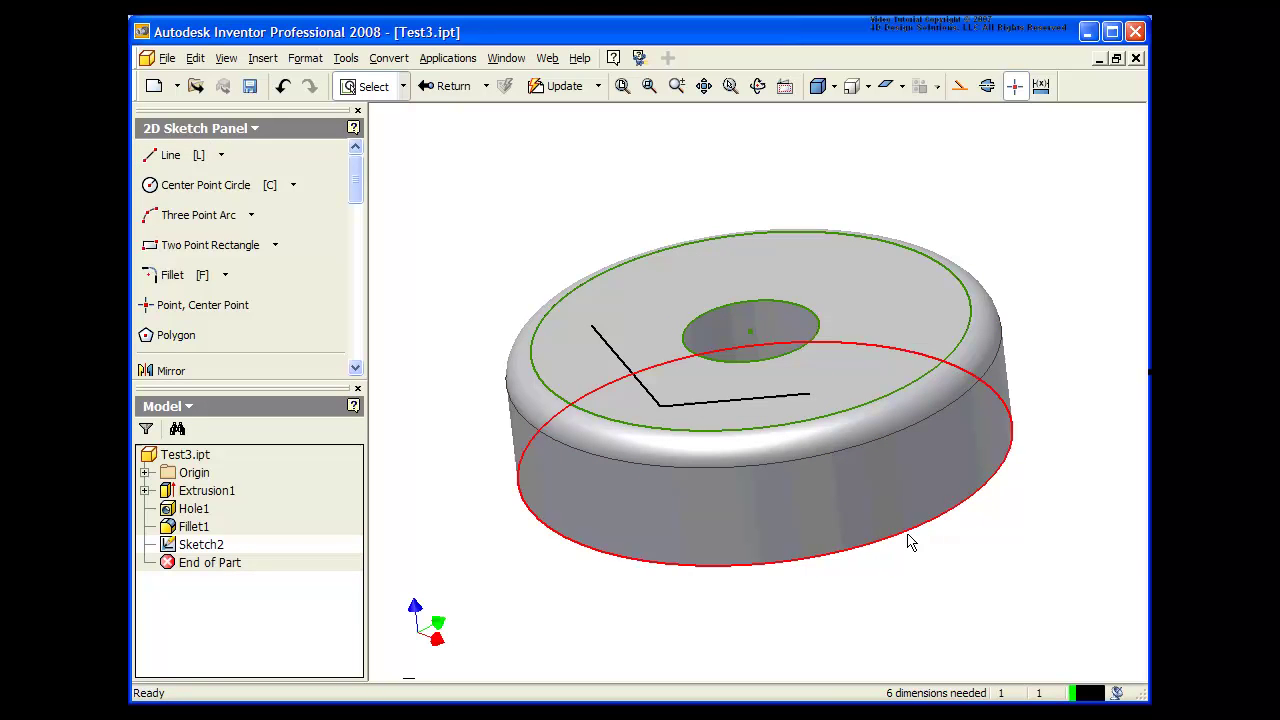